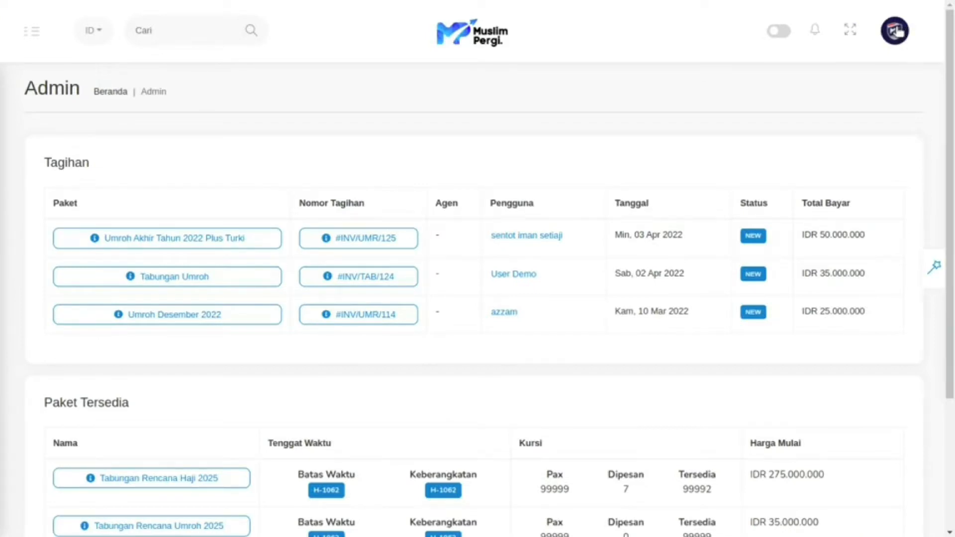
pyautogui.click(897, 31)
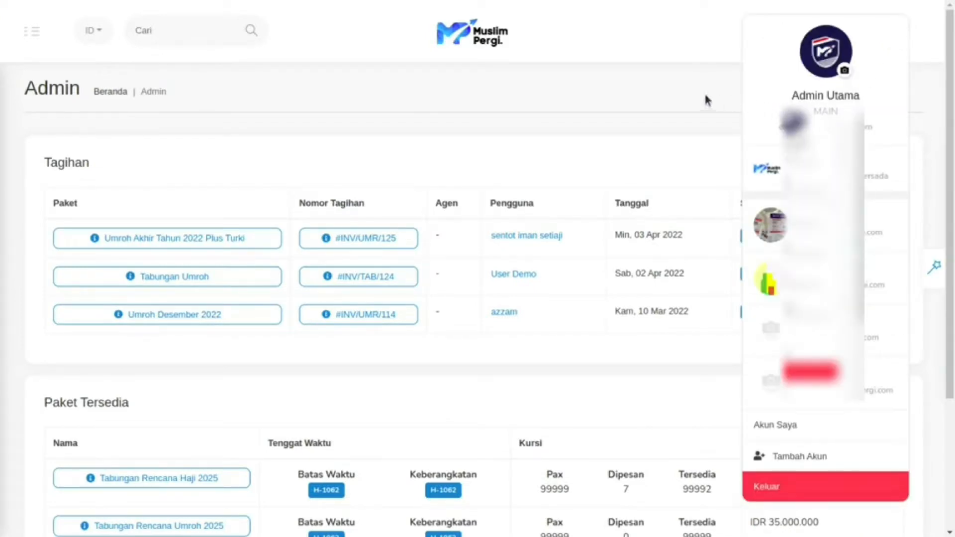
pyautogui.click(478, 90)
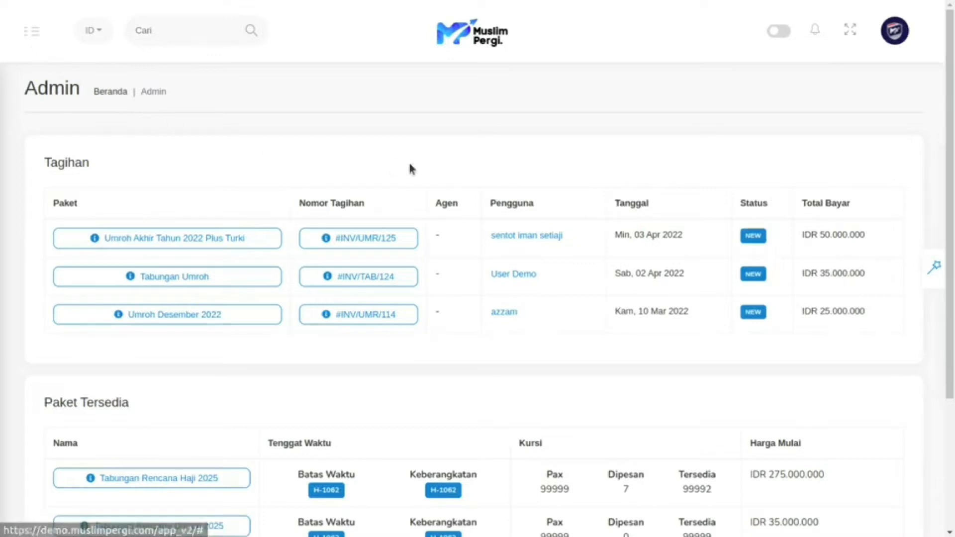
# Step: Start a new package of the Haji / Umroh type from the Daftar Paket list
pyautogui.click(31, 33)
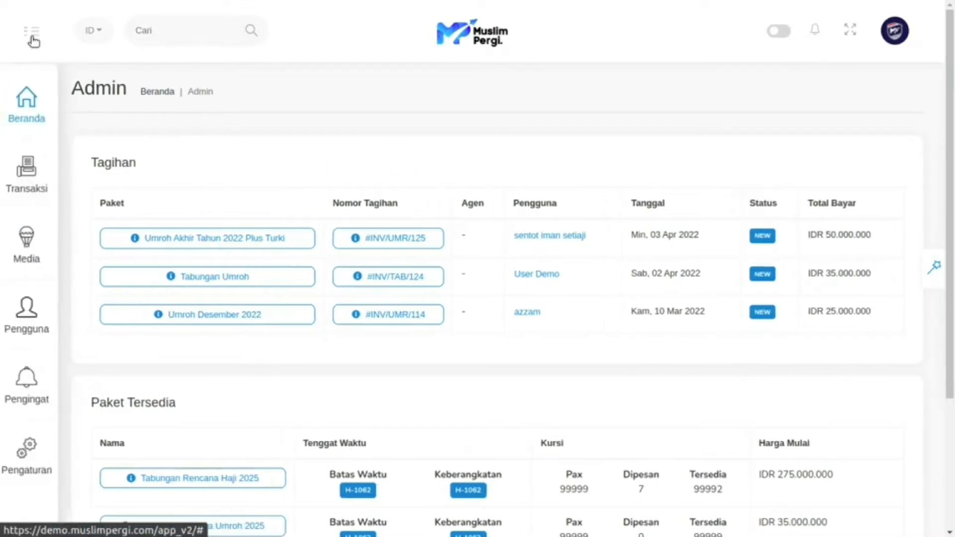
pyautogui.click(41, 187)
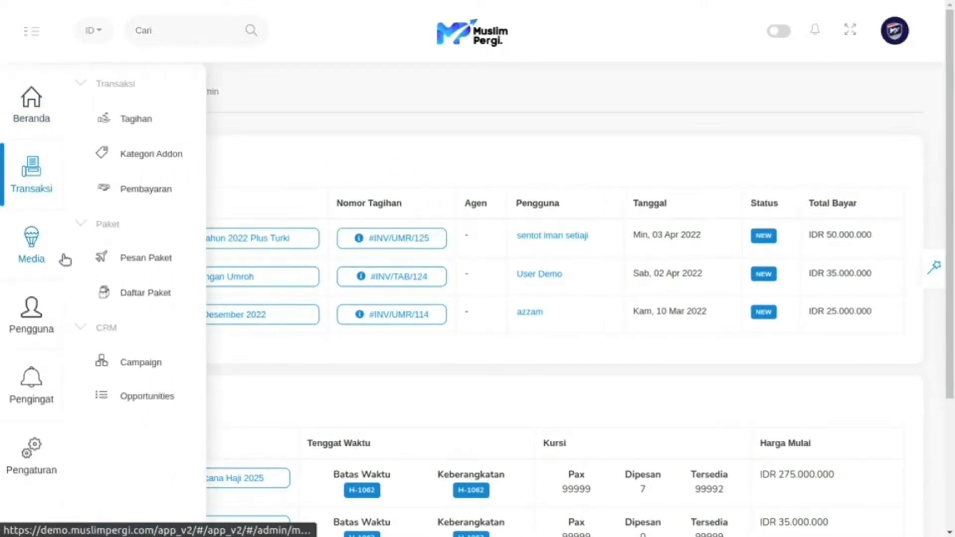
pyautogui.click(163, 295)
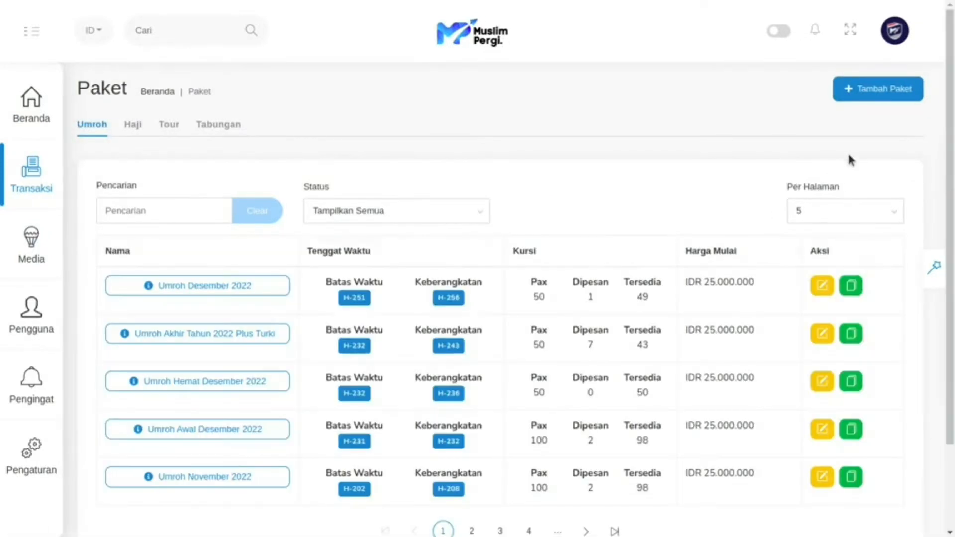
pyautogui.click(859, 102)
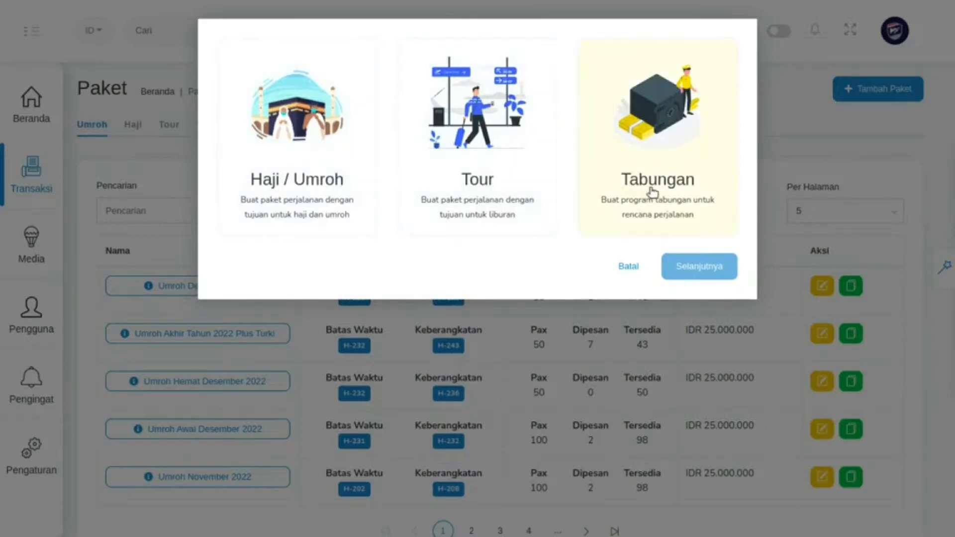
pyautogui.click(321, 204)
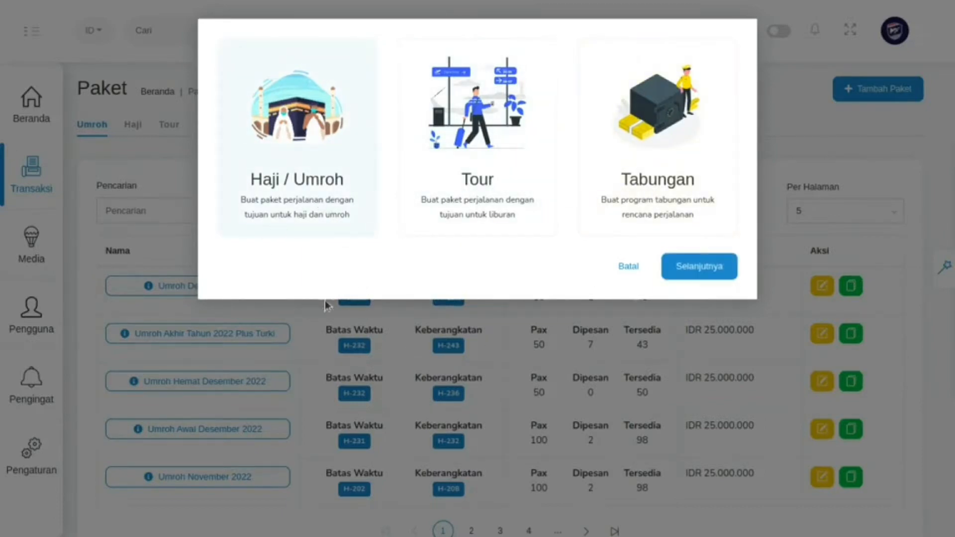
pyautogui.click(714, 269)
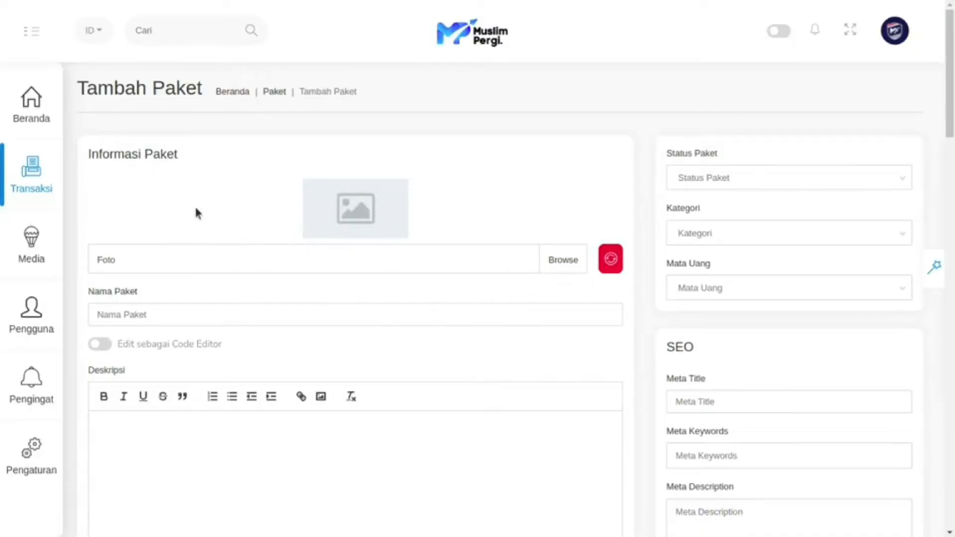
# Step: Look over the Informasi Paket fields of the new package form, from the photo down to the terms and conditions
pyautogui.scroll(-5, 399, 343)
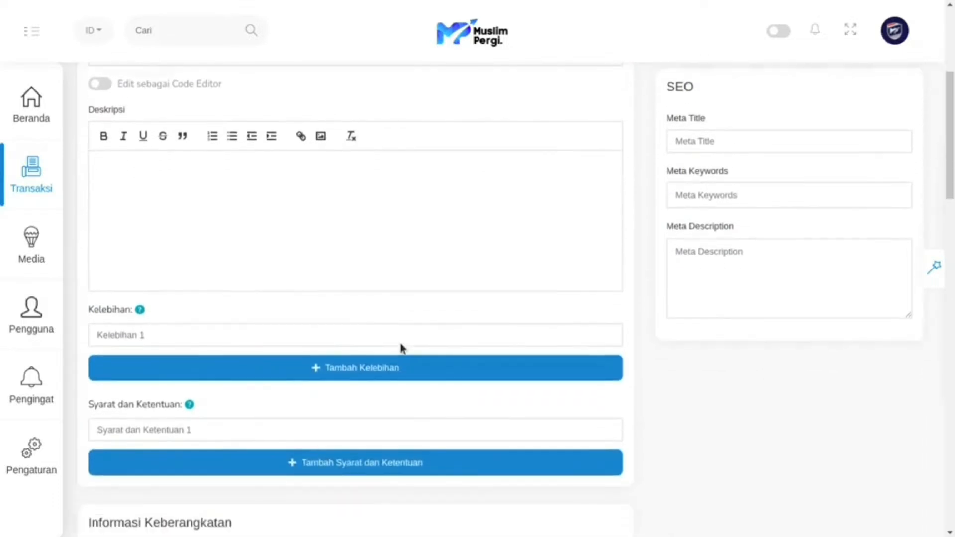
pyautogui.scroll(5, 400, 343)
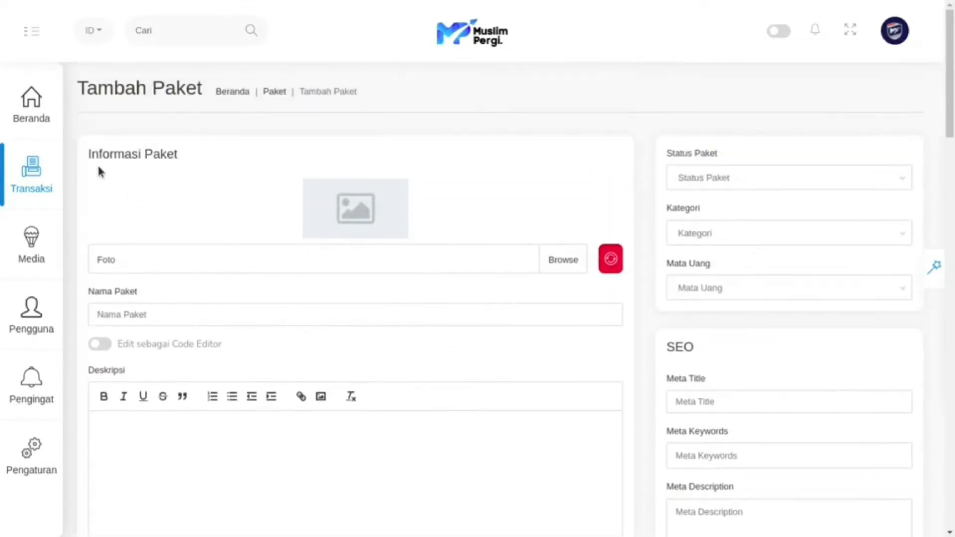
pyautogui.moveTo(88, 155); pyautogui.dragTo(176, 159)
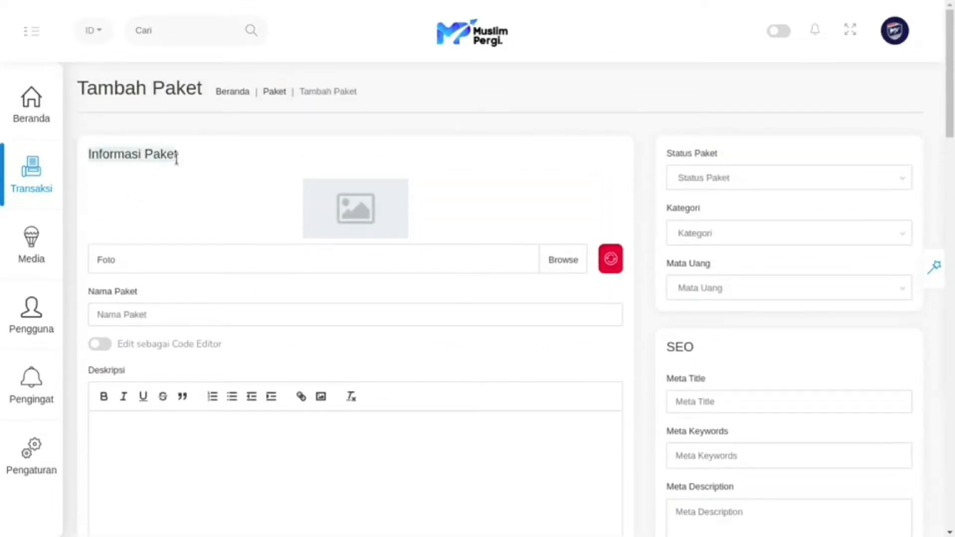
pyautogui.click(209, 160)
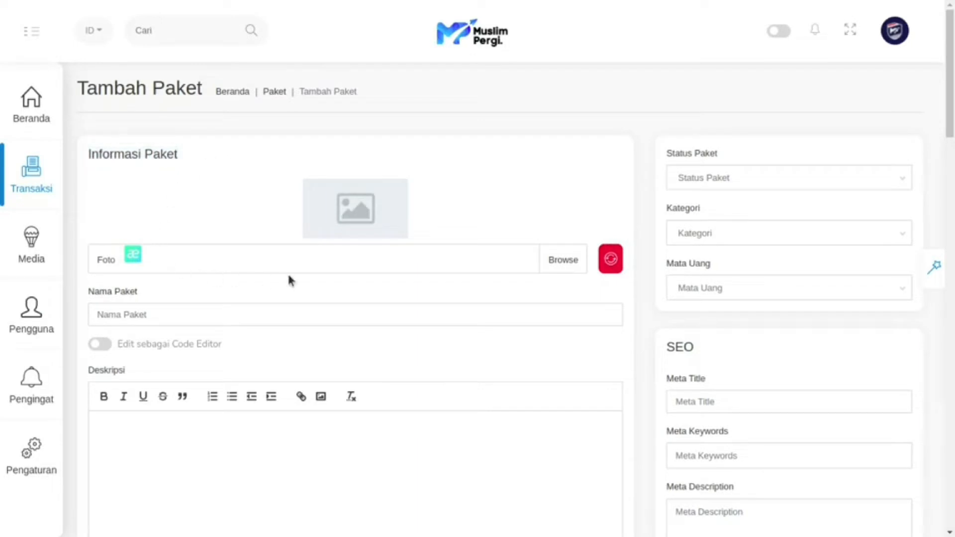
pyautogui.scroll(-3, 482, 239)
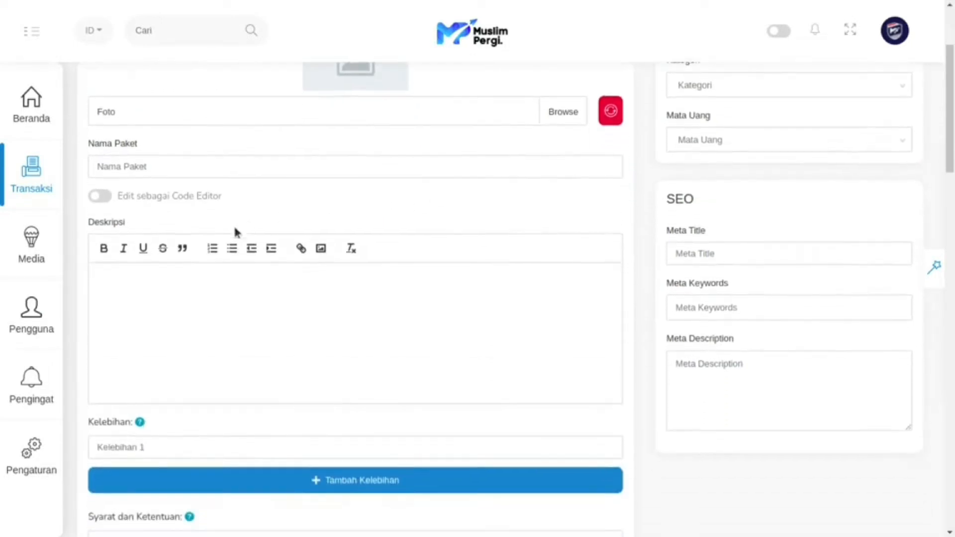
pyautogui.scroll(-3, 125, 341)
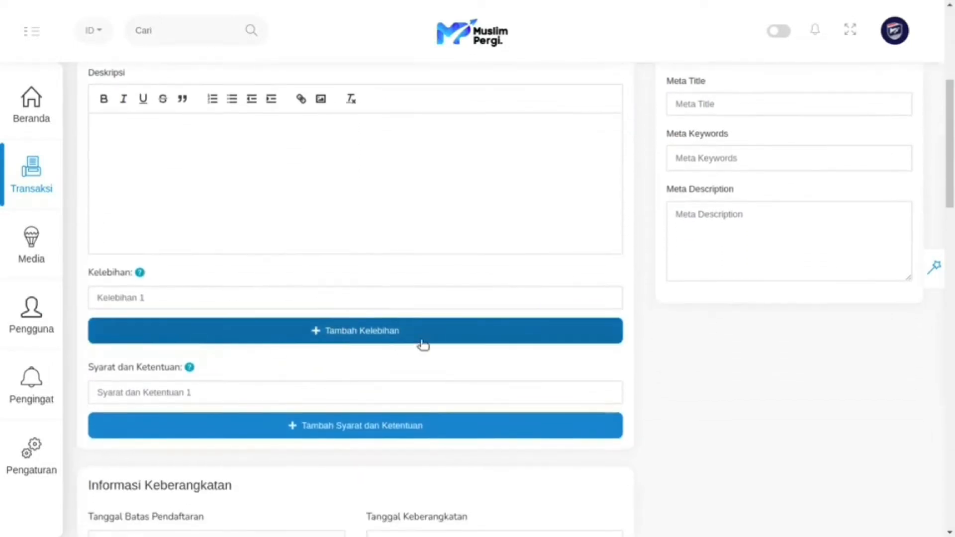
pyautogui.scroll(2, 423, 345)
pyautogui.scroll(3, 668, 243)
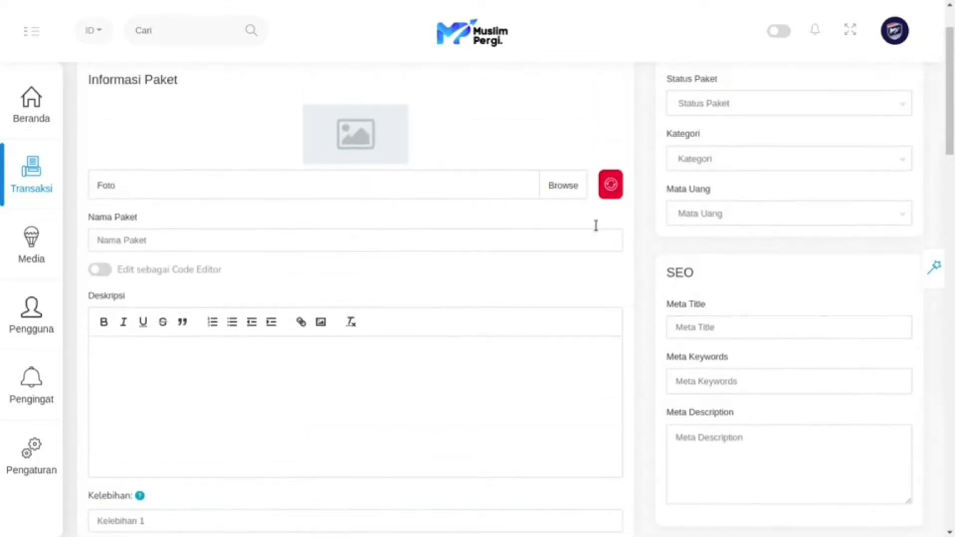
# Step: Upload bg_meetMP.png from Downloads as the package photo and name the package "Umroh bulan Syawal"
pyautogui.click(552, 186)
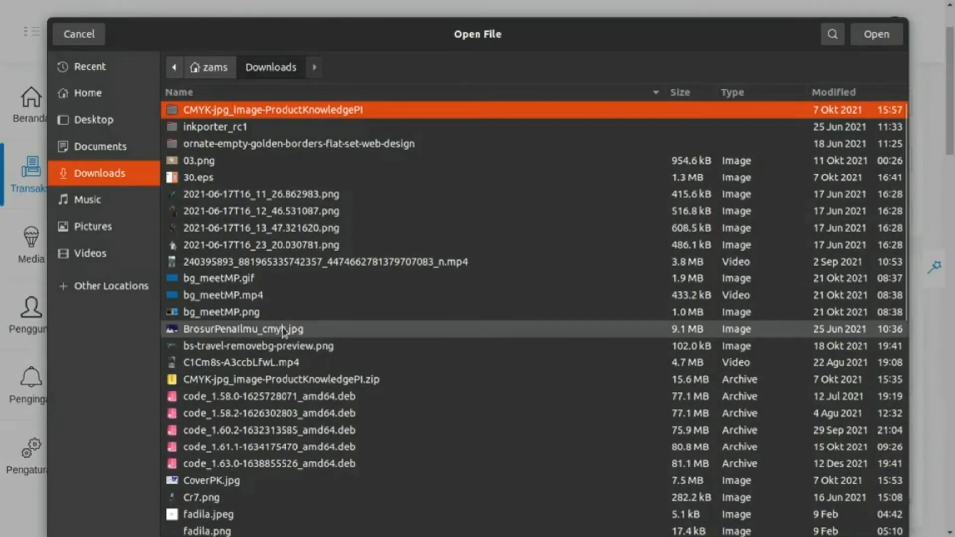
pyautogui.click(297, 314)
pyautogui.click(876, 34)
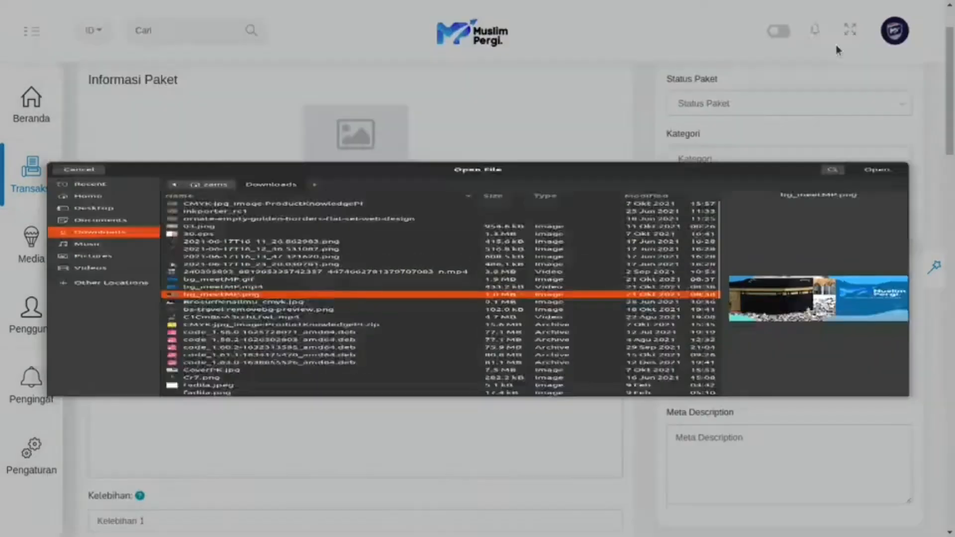
pyautogui.click(309, 233)
pyautogui.write('Umroh')
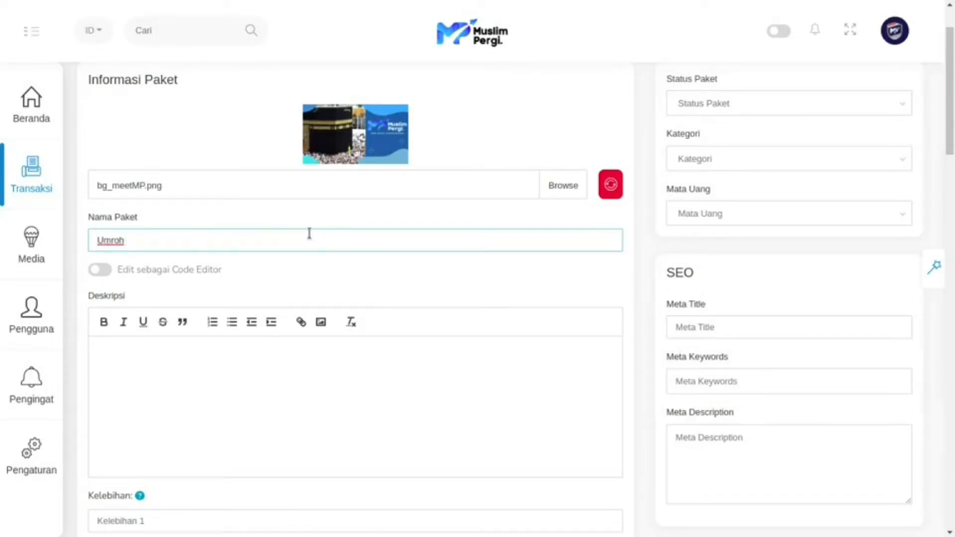
pyautogui.write(' bulan Syawal')
# Step: Fill the package description with the copied package name extended to "Umroh bulan Syawal 2022 / 1443H", plus a second line "bla bla bla"
pyautogui.click(231, 374)
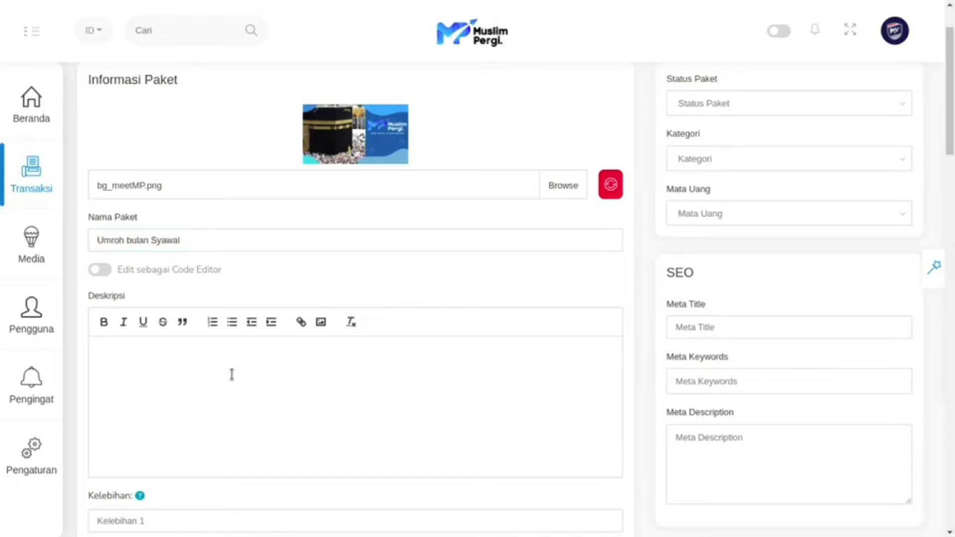
pyautogui.click(226, 243)
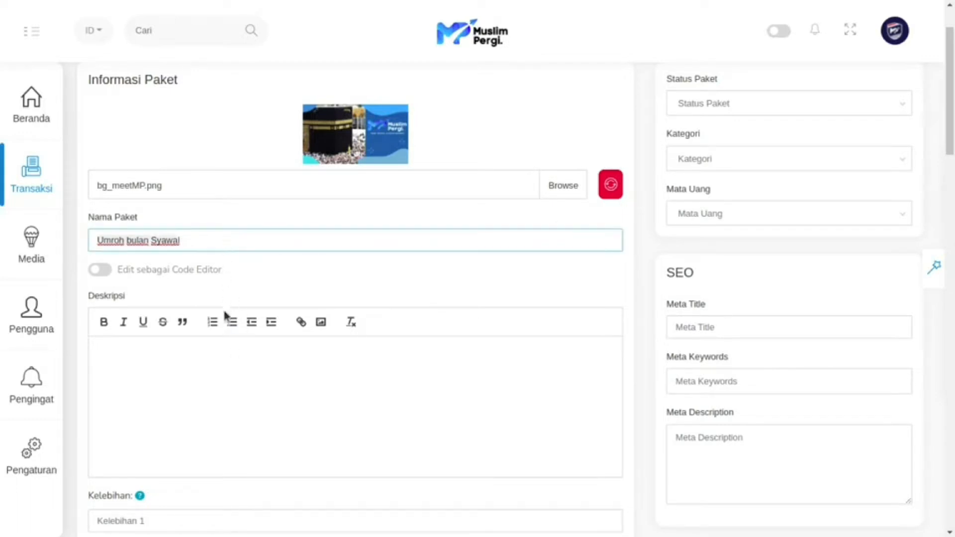
pyautogui.hotkey('ctrl', 'a')
pyautogui.hotkey('ctrl', 'c')
pyautogui.click(225, 379)
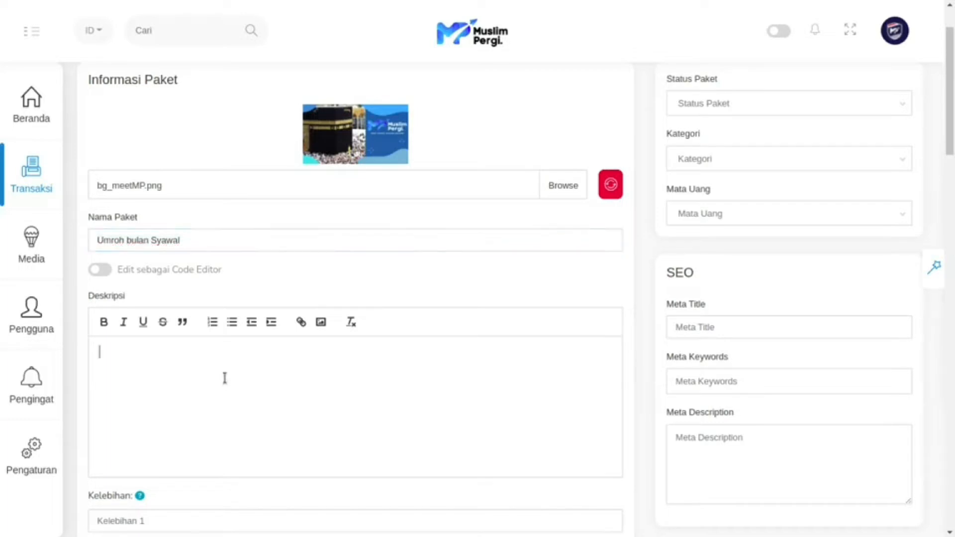
pyautogui.hotkey('ctrl', 'v')
pyautogui.write('2022')
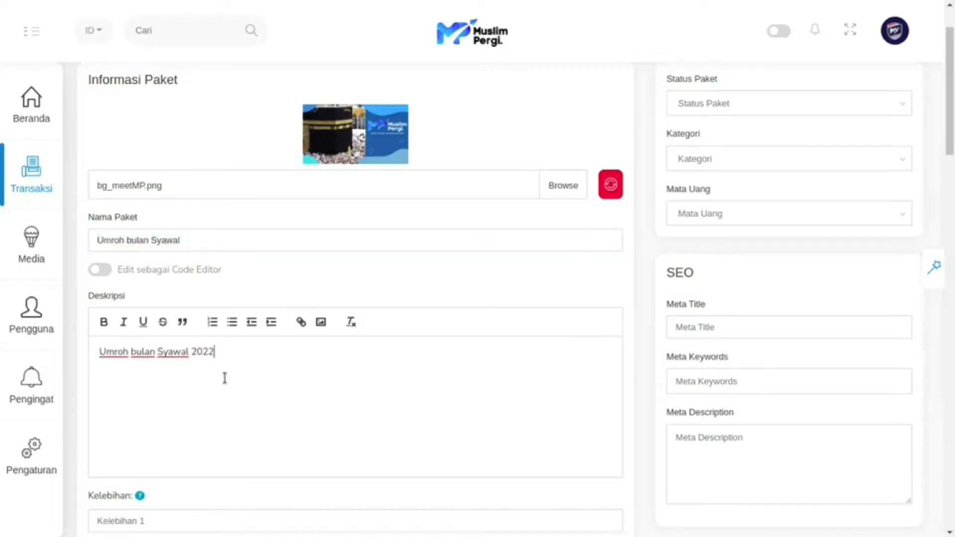
pyautogui.write(' / 1443H')
pyautogui.scroll(-2, 225, 378)
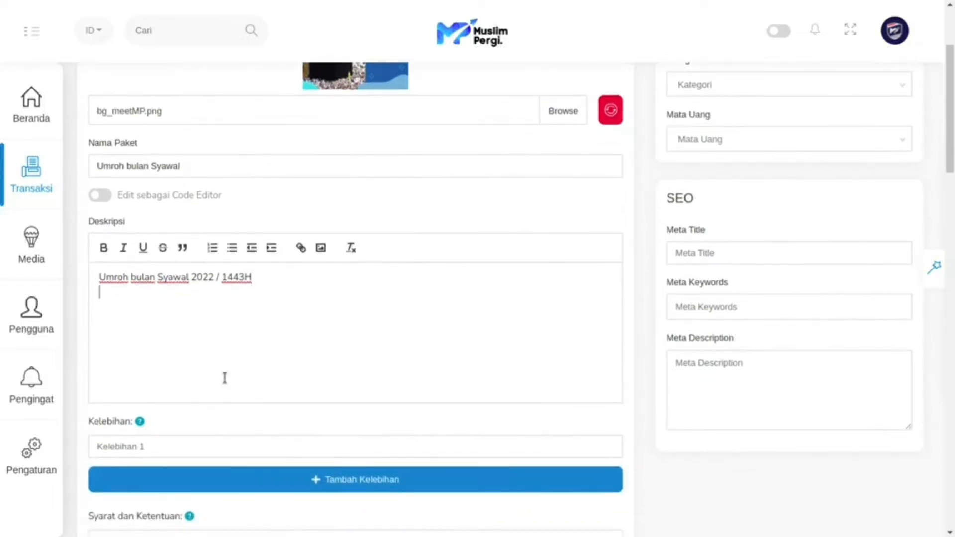
pyautogui.write('bla bla bla')
# Step: Enter "Umroh bareng ustadz A" as the package's first advantage (Kelebihan)
pyautogui.scroll(-2, 225, 378)
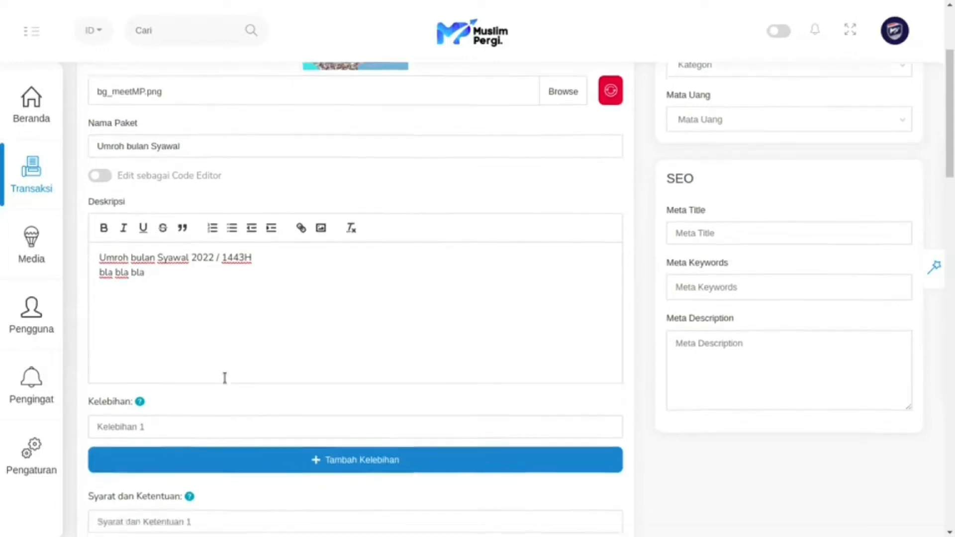
pyautogui.click(226, 372)
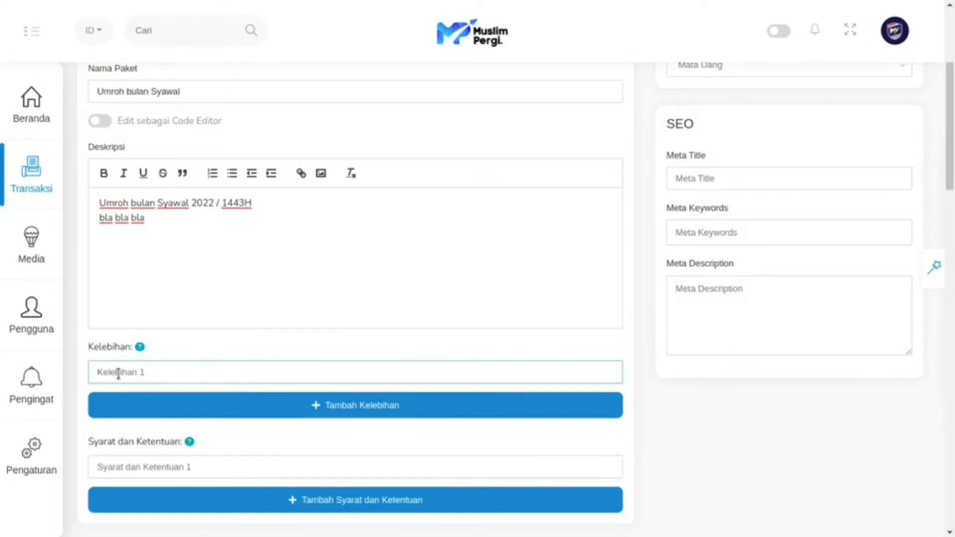
pyautogui.write('Umroh bareng ustadz')
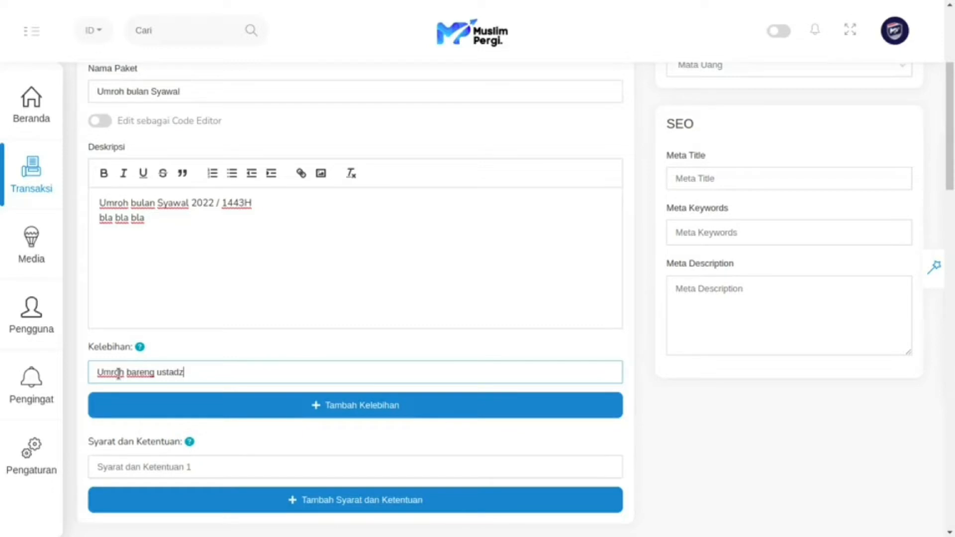
pyautogui.write(' A')
# Step: Enter "Vaksin 2 dosis" as the first term and condition (Syarat dan Ketentuan)
pyautogui.scroll(-3, 118, 373)
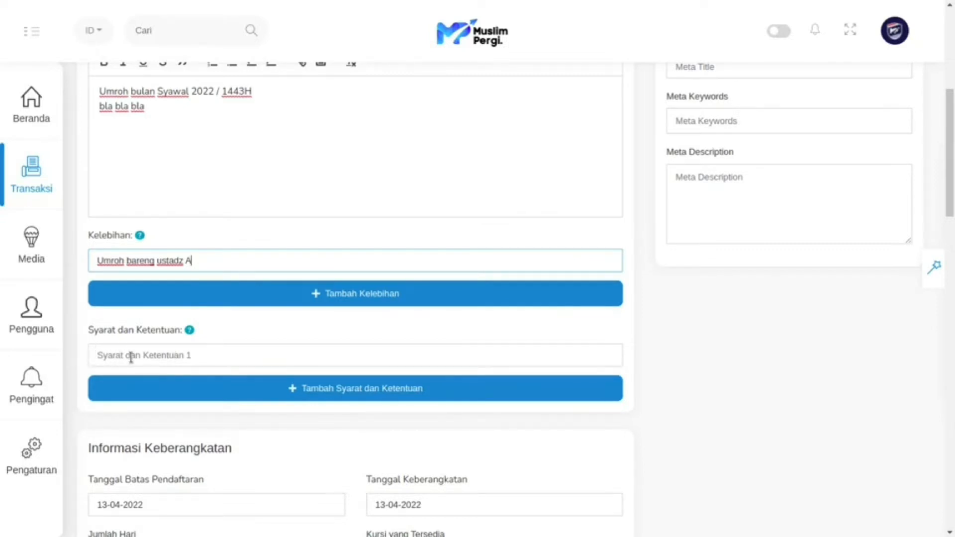
pyautogui.click(219, 356)
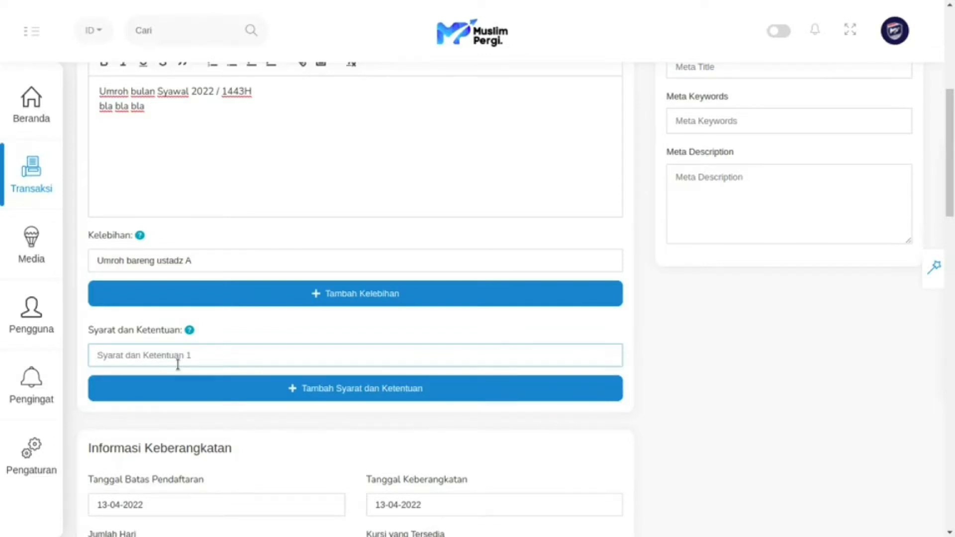
pyautogui.write('Vak')
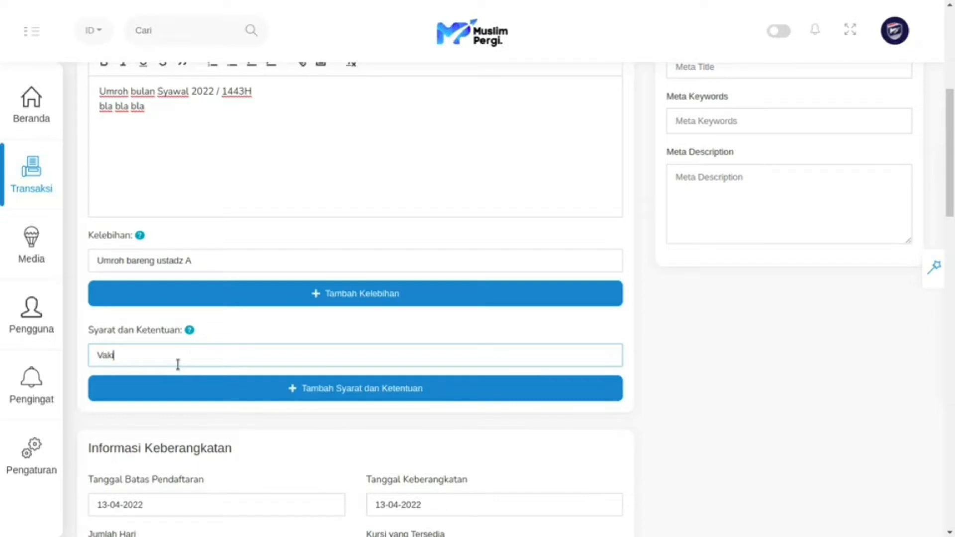
pyautogui.write('sin dosis')
pyautogui.hotkey('ctrl', 'Left')
pyautogui.write('2')
# Step: Set the registration deadline to 22-04-2022 and the departure date to 03-05-2022 in the departure information
pyautogui.scroll(-3, 178, 365)
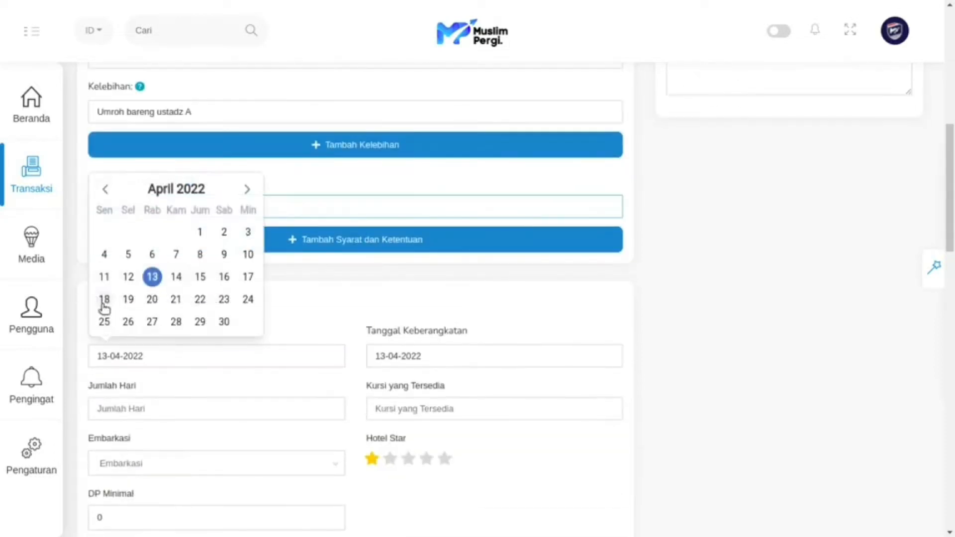
pyautogui.moveTo(81, 303); pyautogui.dragTo(234, 305)
pyautogui.click(219, 350)
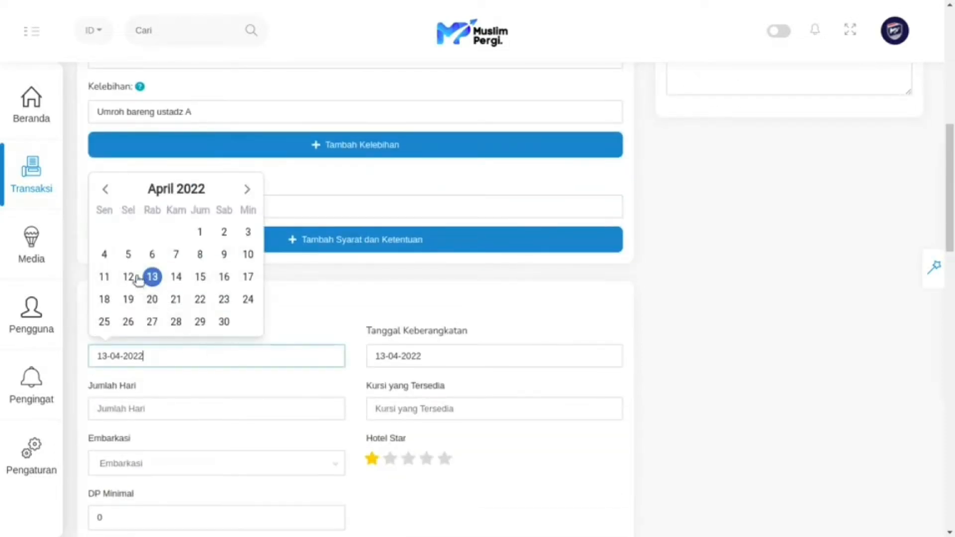
pyautogui.click(200, 300)
pyautogui.click(427, 356)
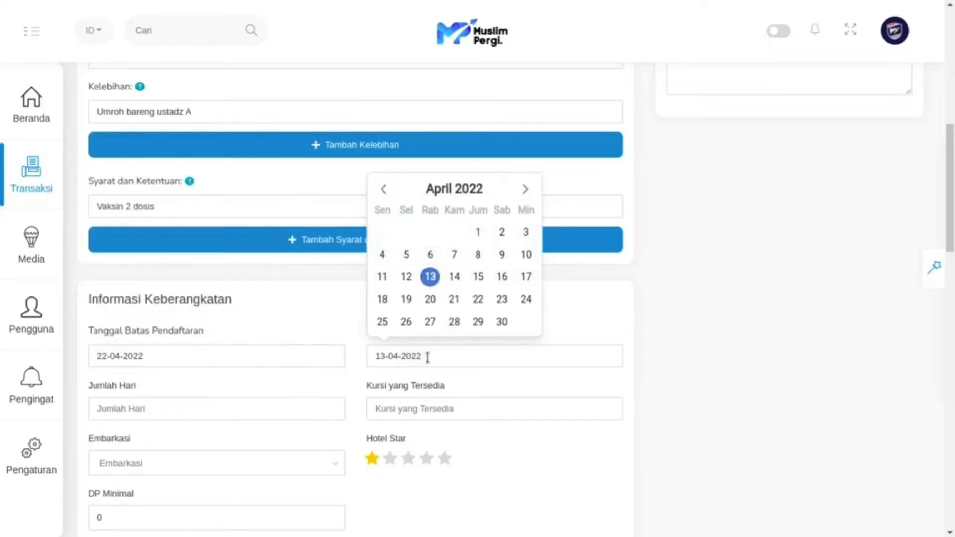
pyautogui.click(526, 188)
pyautogui.click(406, 232)
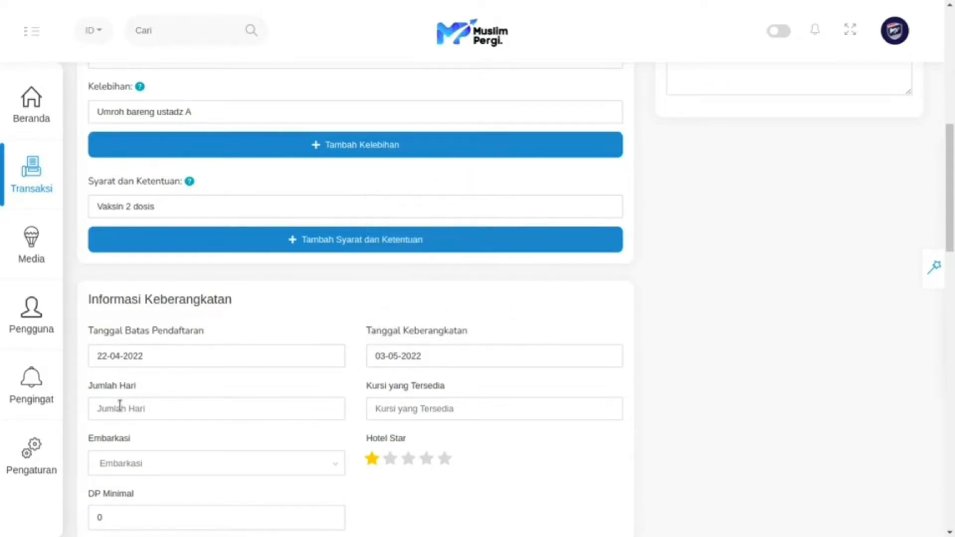
# Step: Set the number of days (Jumlah Hari) to 11 and the available seats (Kursi yang Tersedia) to 100 in the departure information
pyautogui.scroll(-2, 120, 406)
pyautogui.click(150, 334)
pyautogui.write('11')
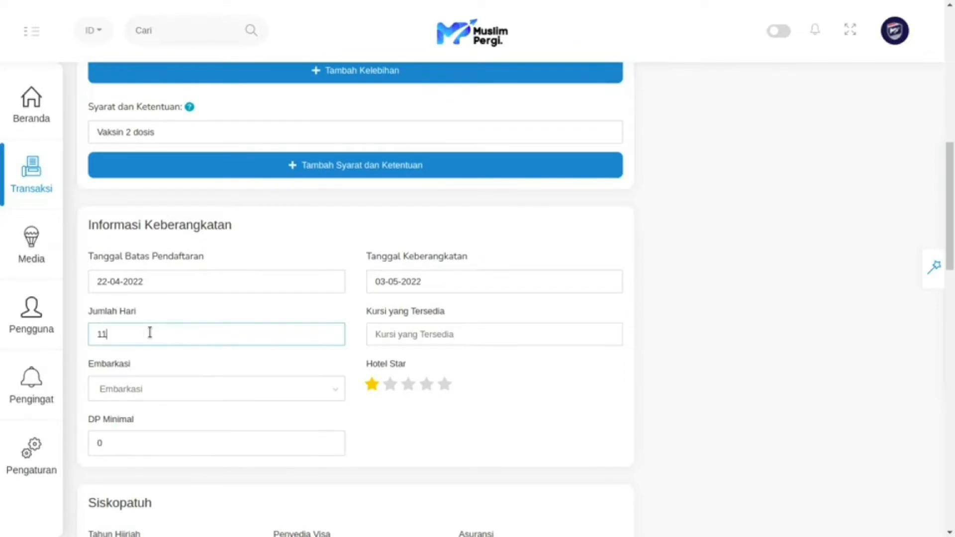
pyautogui.click(469, 336)
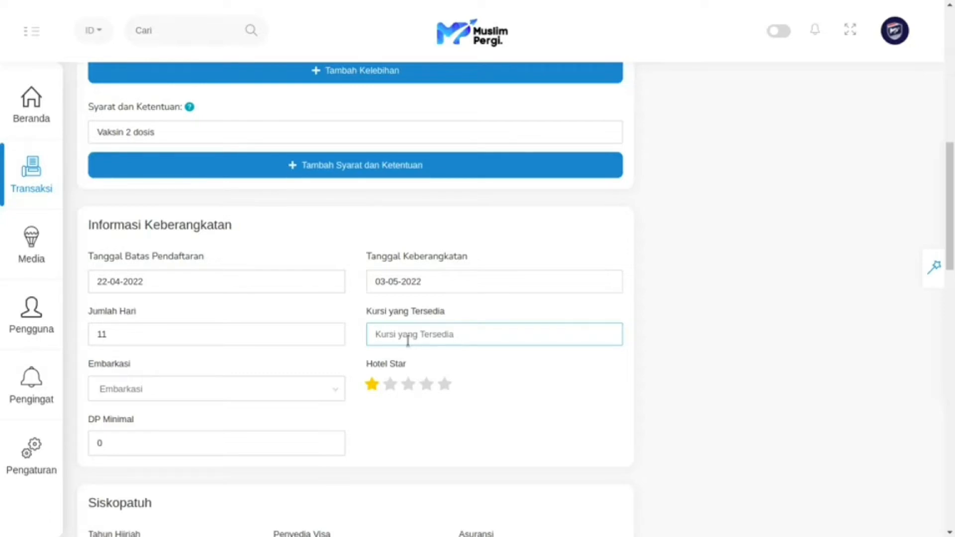
pyautogui.write('100')
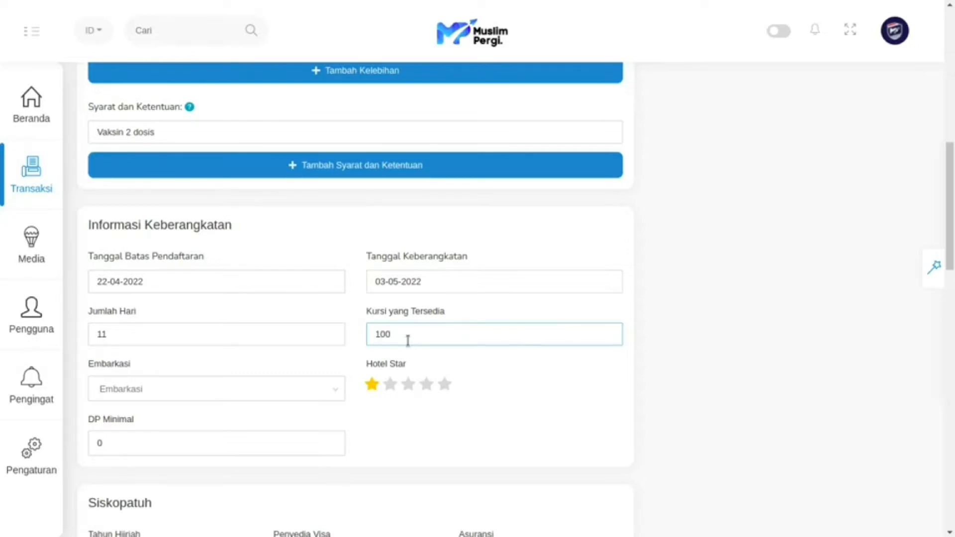
# Step: Choose Jakarta as the embarkation point (Embarkasi) in the departure information
pyautogui.scroll(-3, 408, 342)
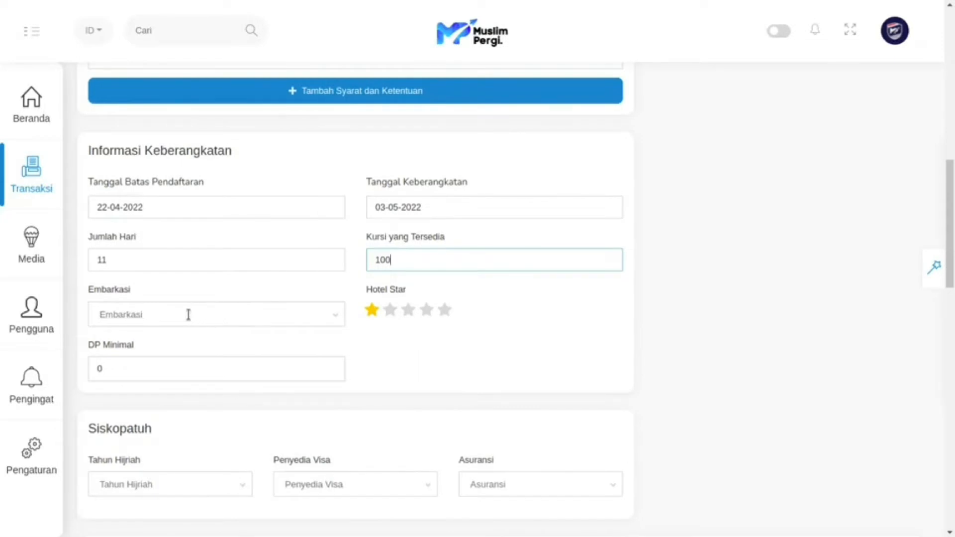
pyautogui.click(189, 315)
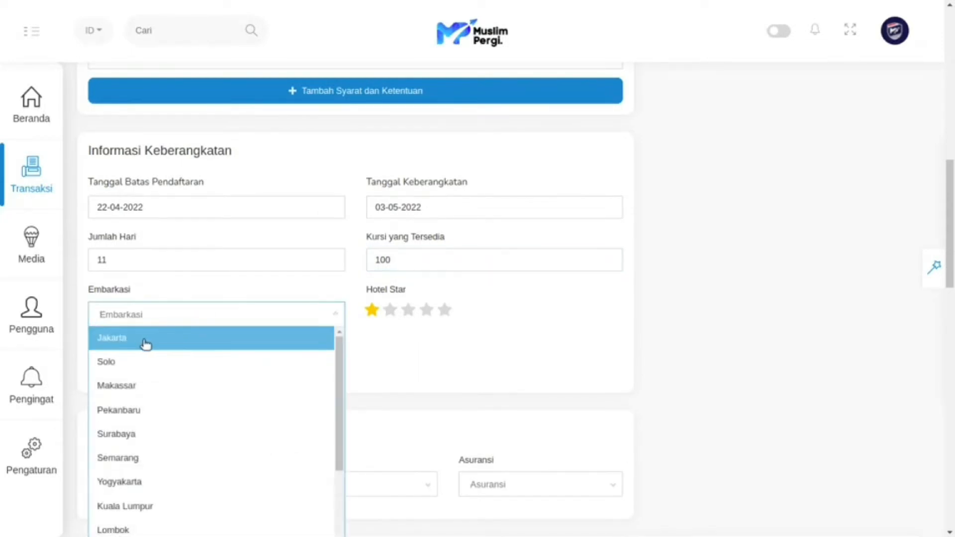
pyautogui.click(118, 345)
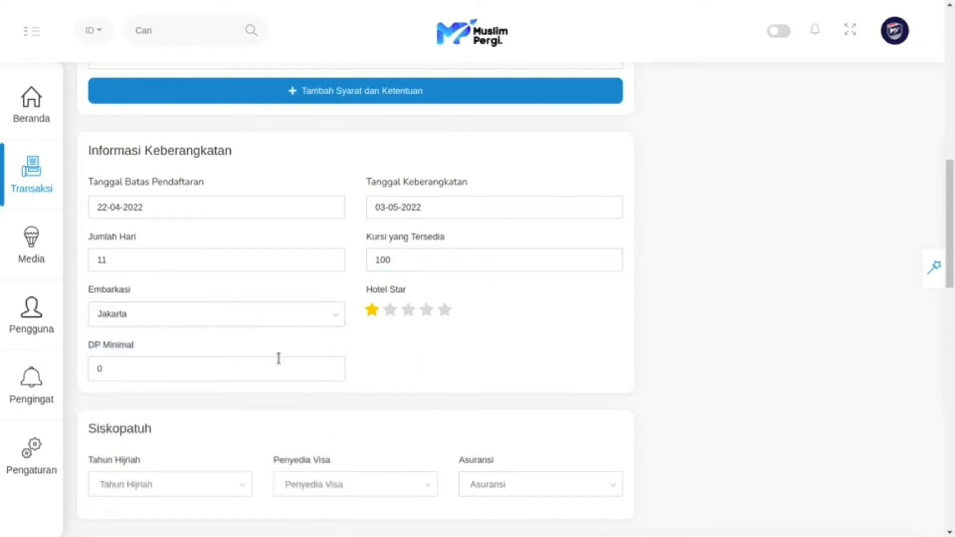
# Step: Rate the hotel five stars and set the minimum down payment (DP Minimal) to 5.000.000
pyautogui.click(428, 314)
pyautogui.click(445, 312)
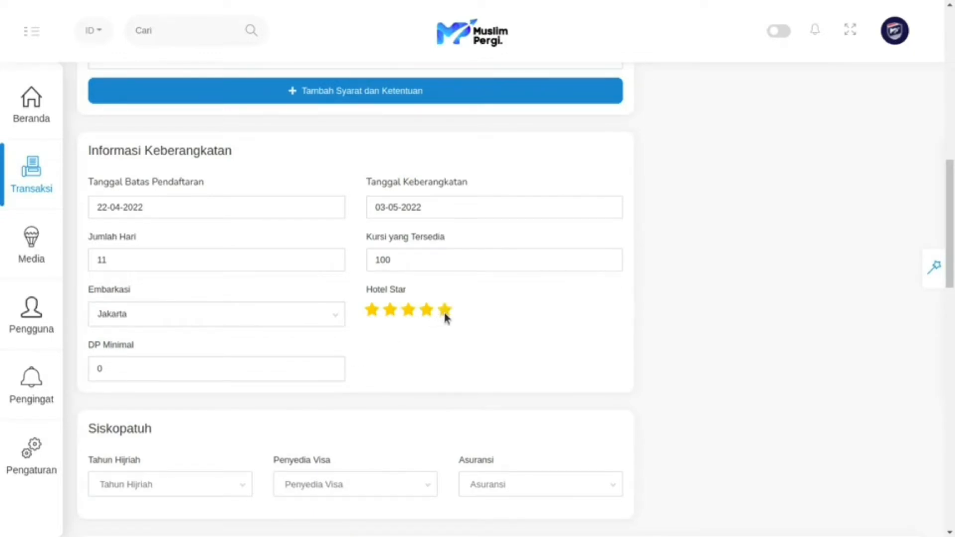
pyautogui.click(222, 374)
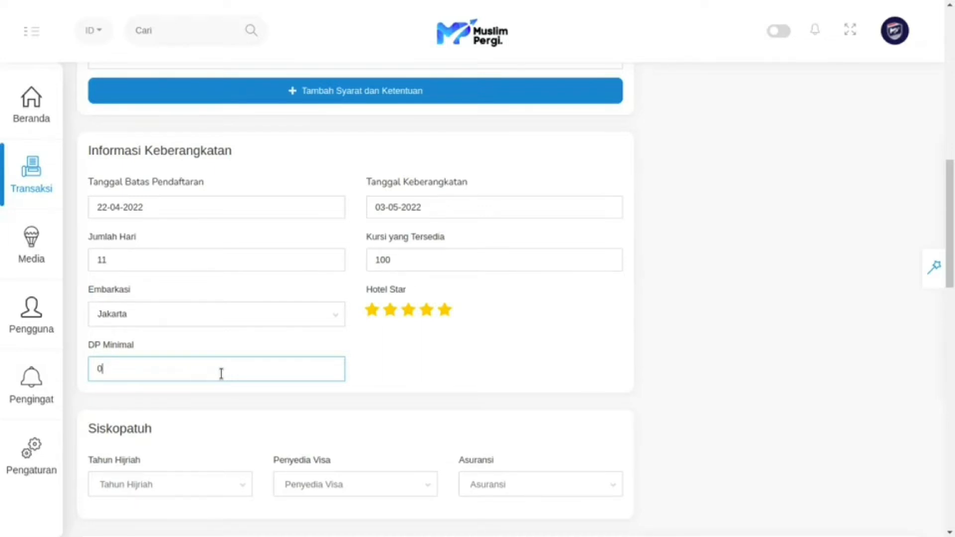
pyautogui.write('00000')
# Step: Set the Hijri year (Tahun Hijriah) to 1443 H in the Siskopatuh section
pyautogui.scroll(-1, 226, 378)
pyautogui.scroll(-3, 227, 380)
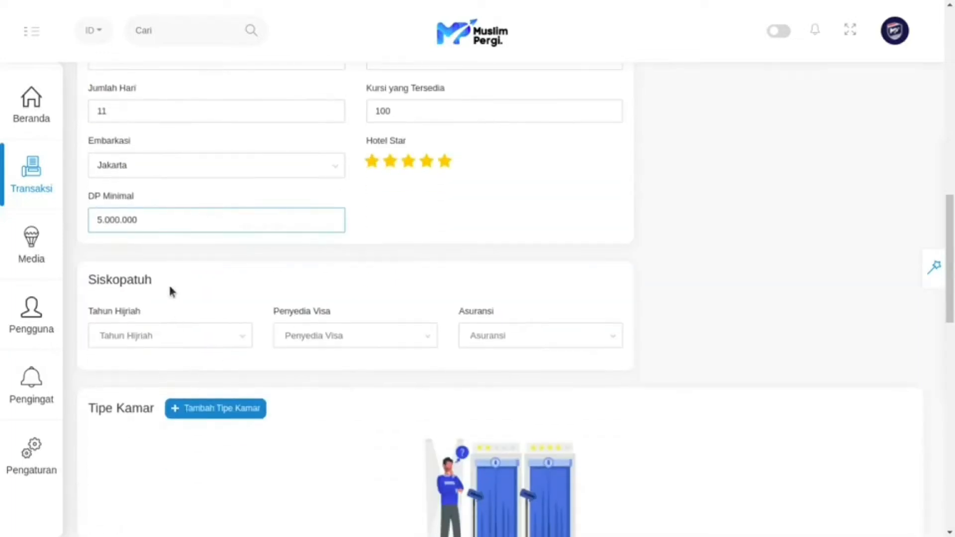
pyautogui.moveTo(155, 280); pyautogui.dragTo(70, 279)
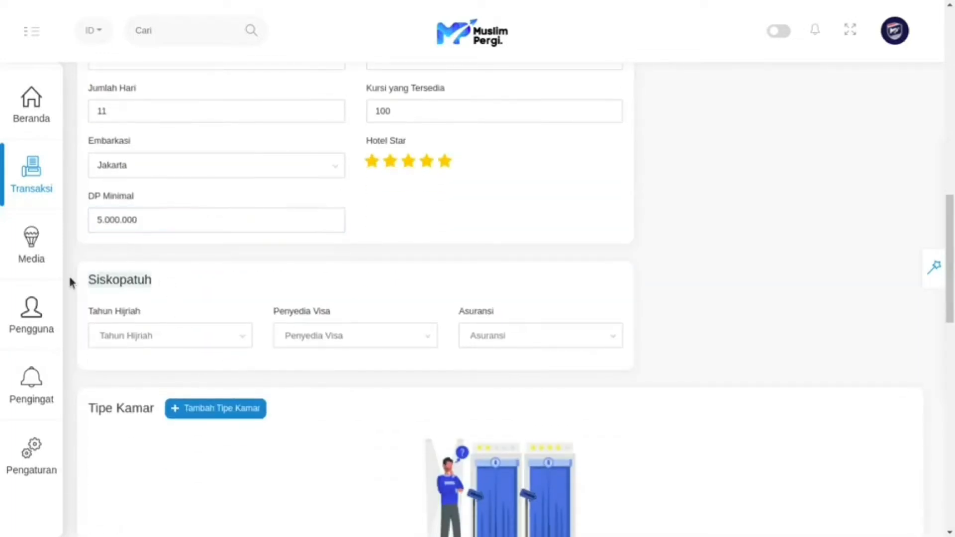
pyautogui.click(120, 335)
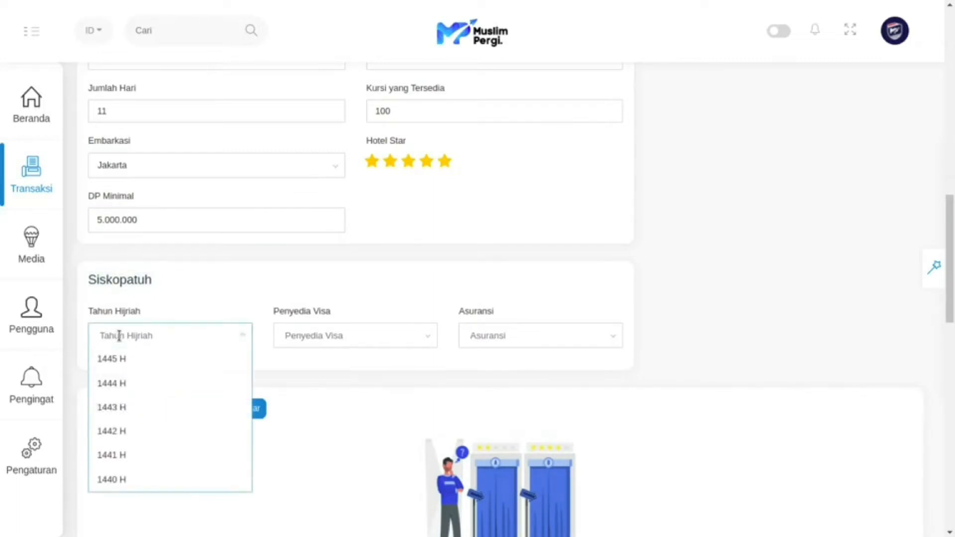
pyautogui.click(88, 311)
pyautogui.click(158, 330)
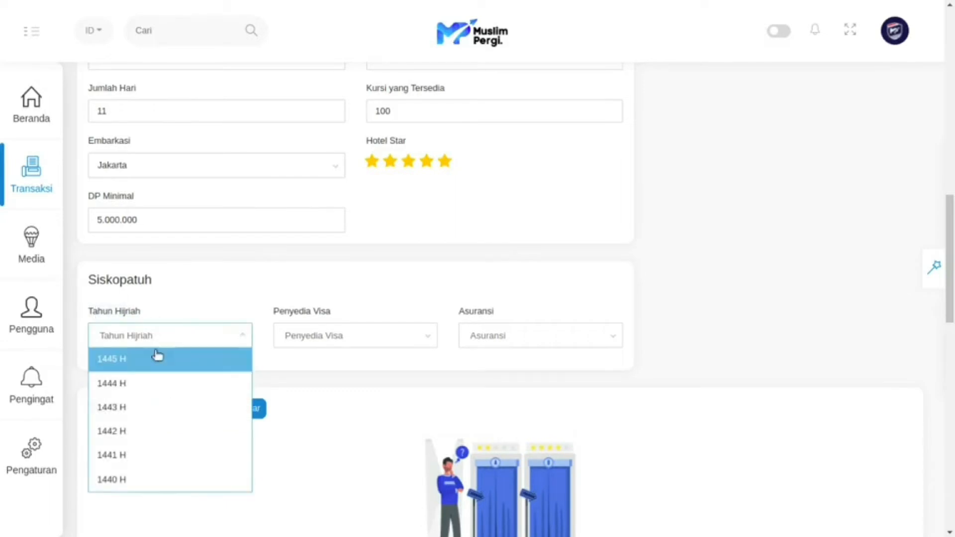
pyautogui.click(139, 409)
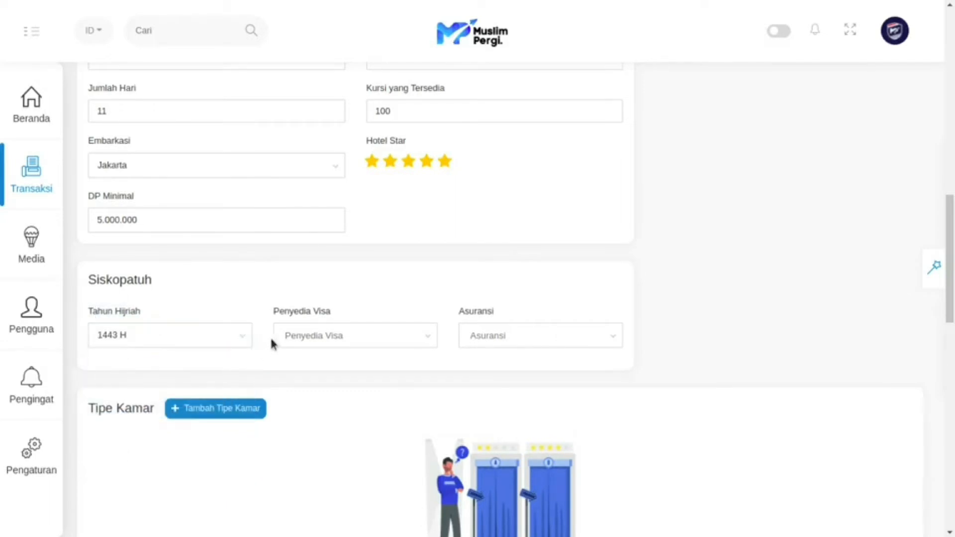
# Step: Choose PT. AIRMARK INDO WISATA/AIR MARINDO as visa provider and PT ASURANSI JASINDO SYARIAH as insurance in the Siskopatuh section
pyautogui.click(369, 339)
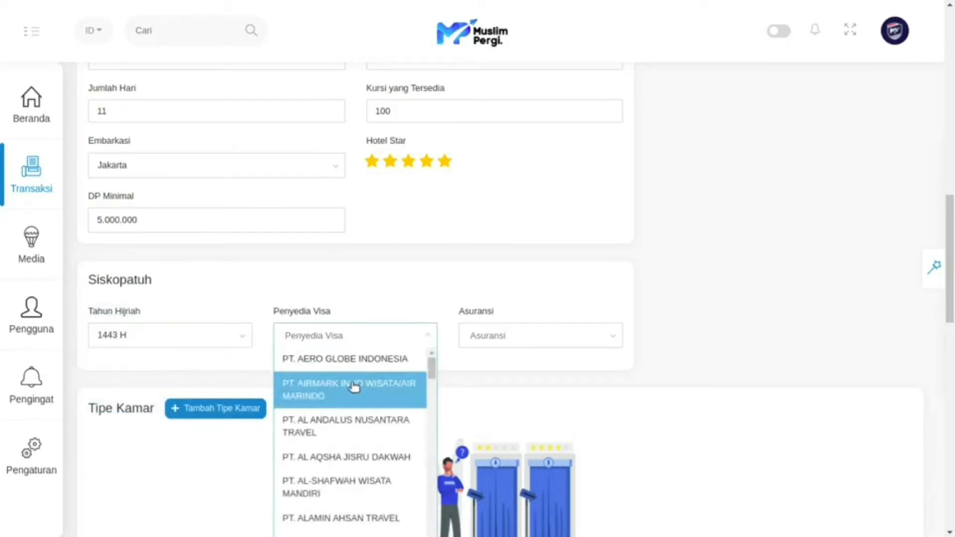
pyautogui.click(354, 388)
pyautogui.click(567, 337)
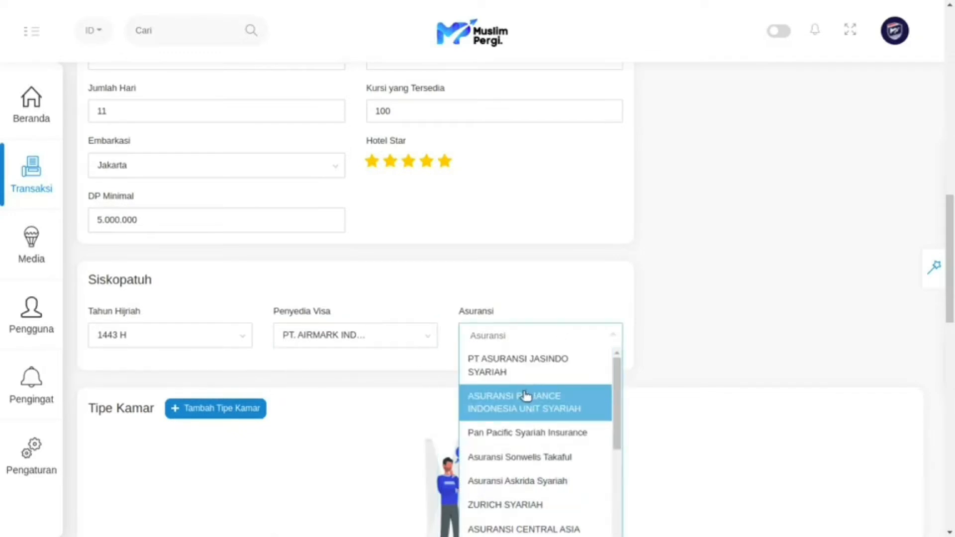
pyautogui.click(524, 382)
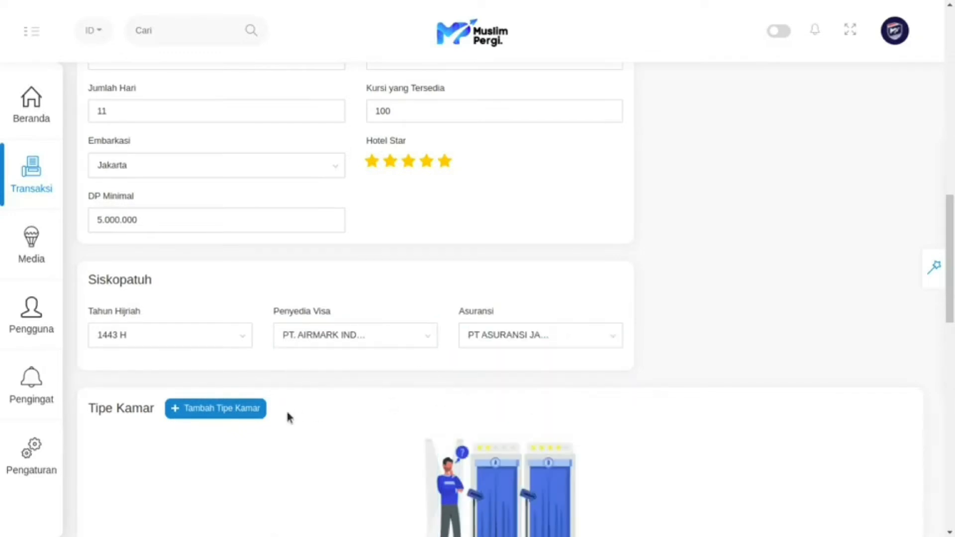
# Step: Start adding a room type (Tipe Kamar) to the package and choose SINGLE as its type
pyautogui.scroll(-3, 196, 323)
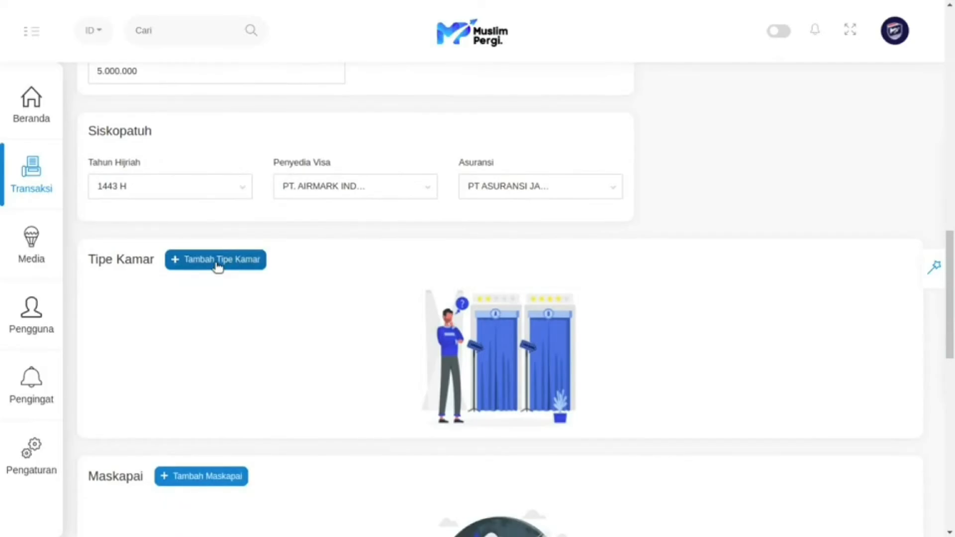
pyautogui.click(218, 267)
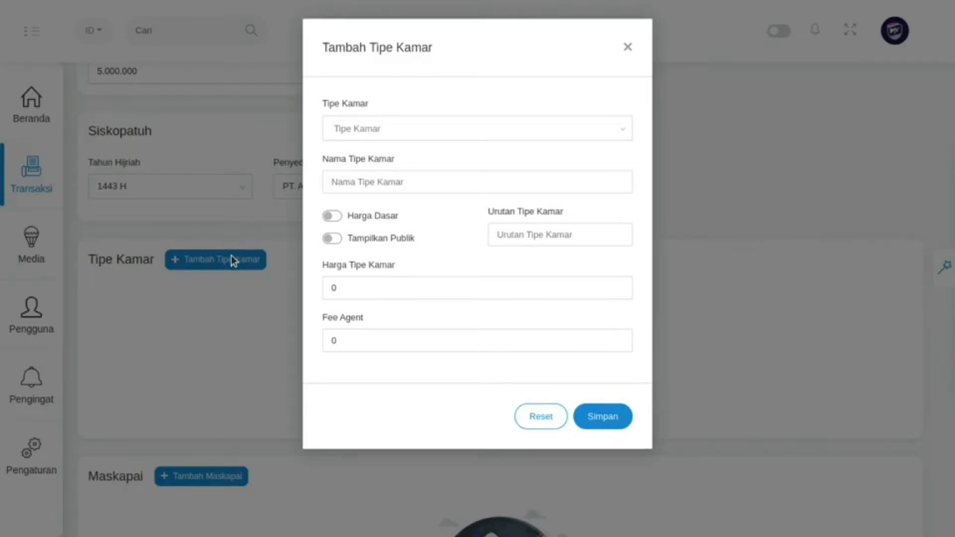
pyautogui.click(377, 128)
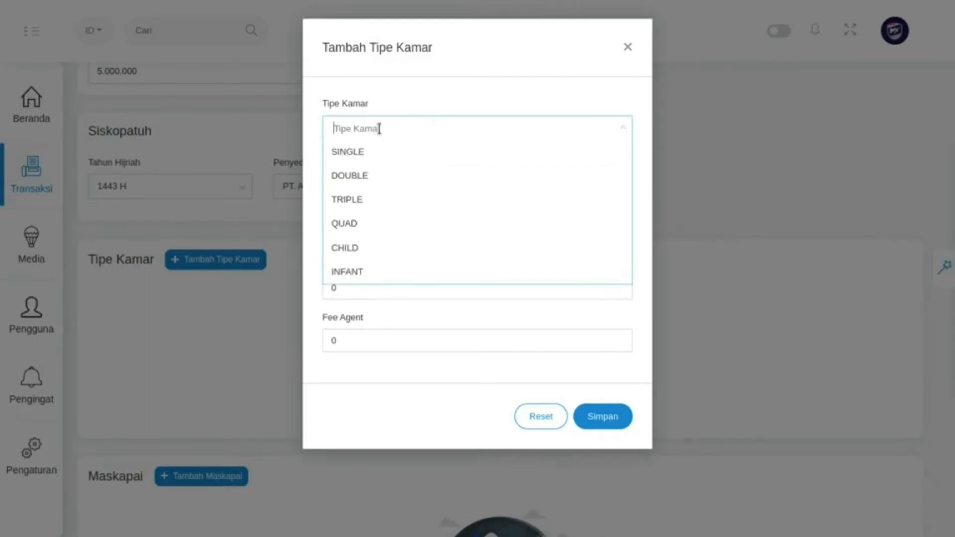
pyautogui.click(380, 157)
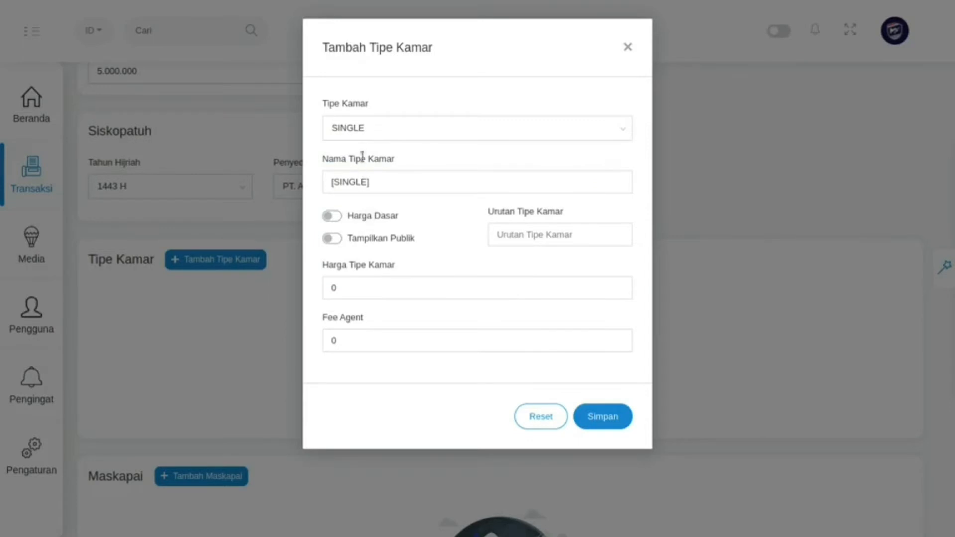
pyautogui.click(367, 131)
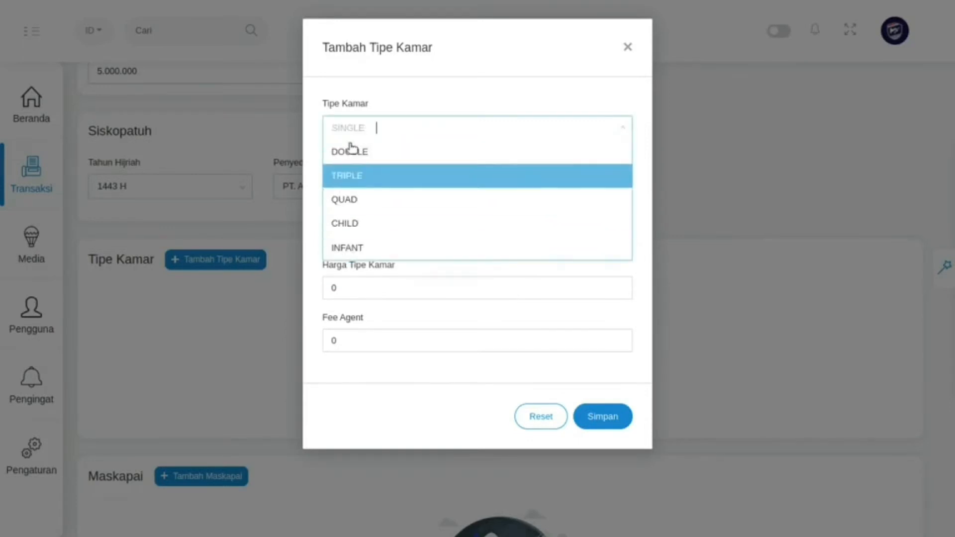
pyautogui.click(370, 128)
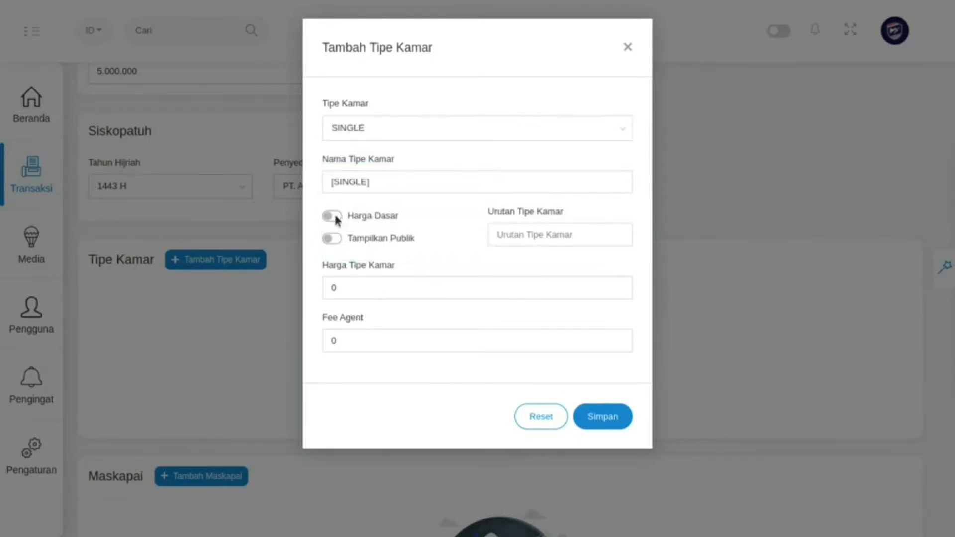
# Step: Enable Harga Dasar and Tampilkan Publik for the SINGLE room type and set its order (Urutan) to 100
pyautogui.click(340, 218)
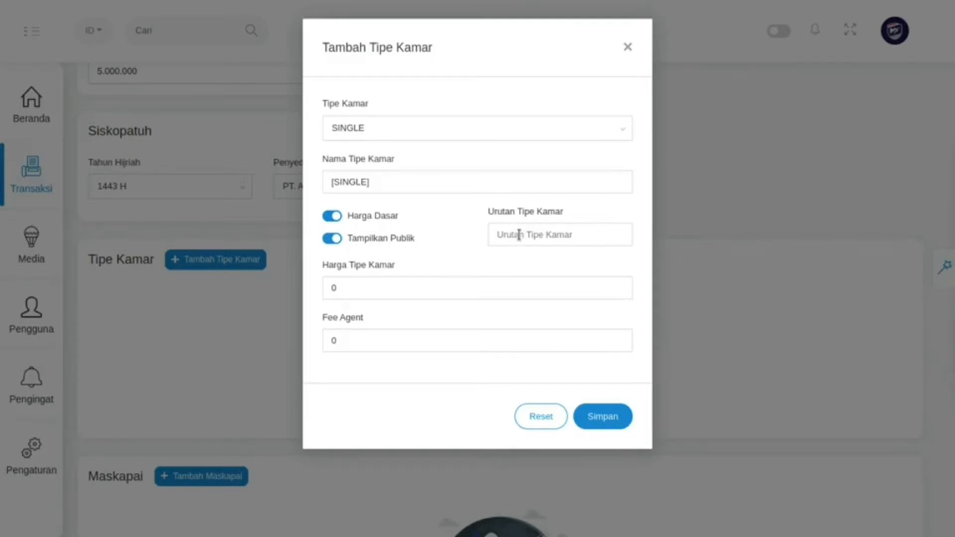
pyautogui.click(519, 235)
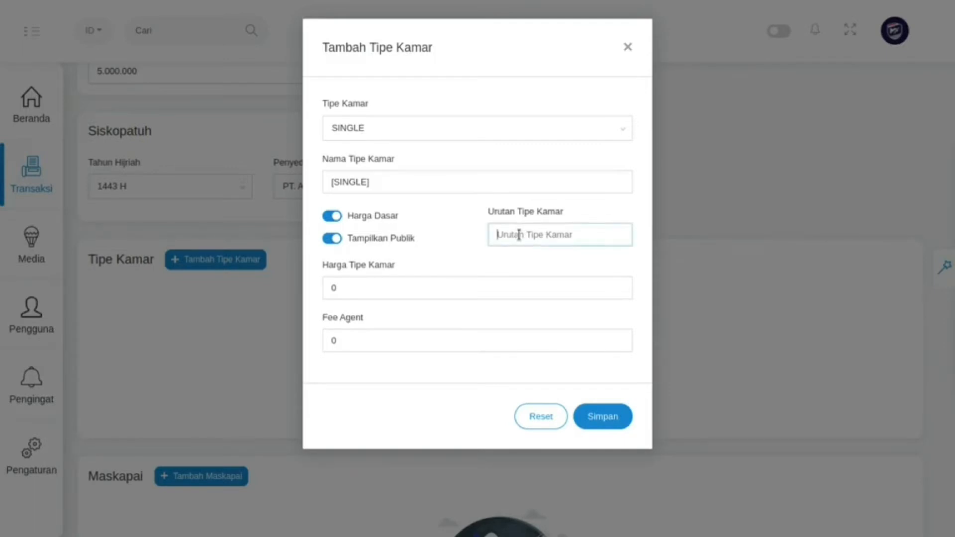
pyautogui.write('100')
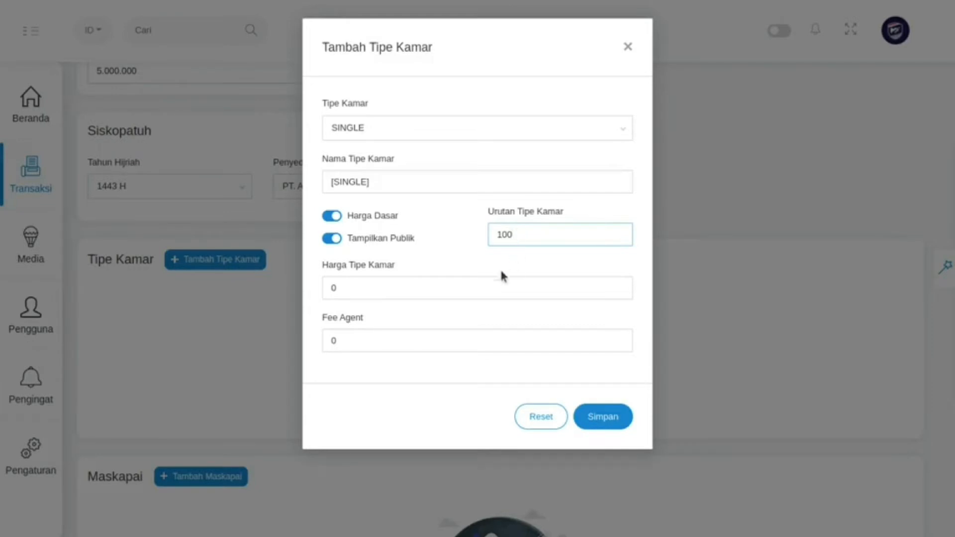
# Step: Set the SINGLE room price to 29.000.000 and the agent fee to 500.000, and save the room type
pyautogui.click(466, 288)
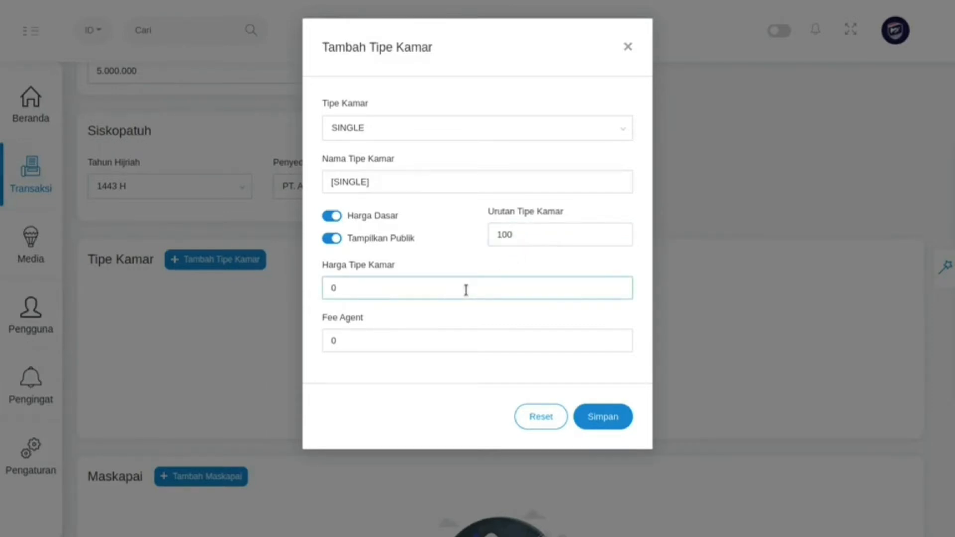
pyautogui.write('29.000.000')
pyautogui.moveTo(328, 288); pyautogui.dragTo(410, 290)
pyautogui.click(410, 290)
pyautogui.click(415, 346)
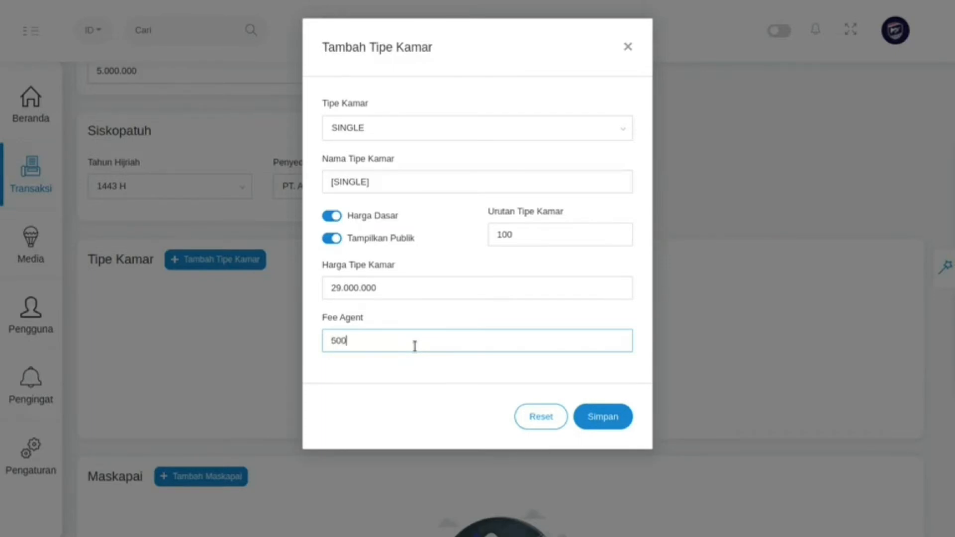
pyautogui.write('000')
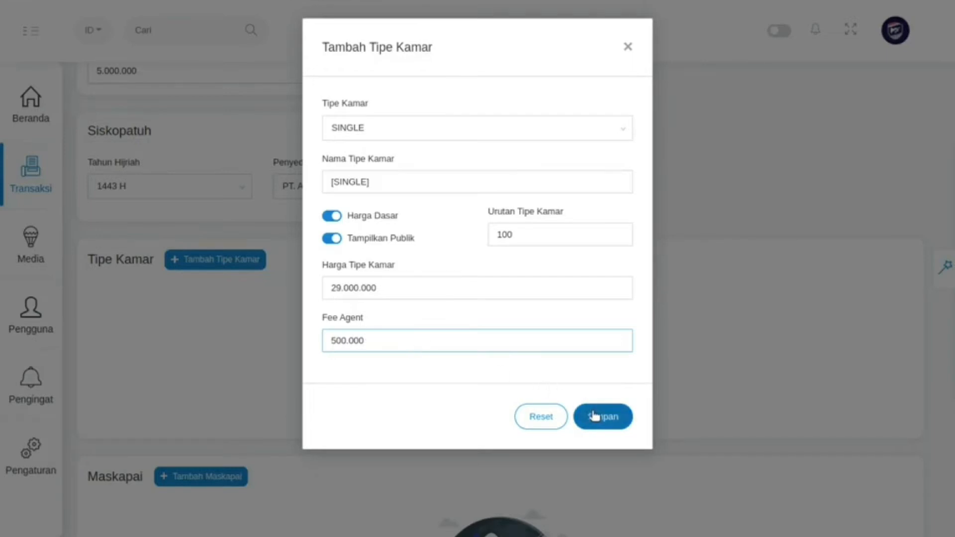
pyautogui.click(595, 416)
# Step: Start adding an airline (Maskapai) entry with flight type Direct and flight direction Berangkat
pyautogui.scroll(-3, 279, 368)
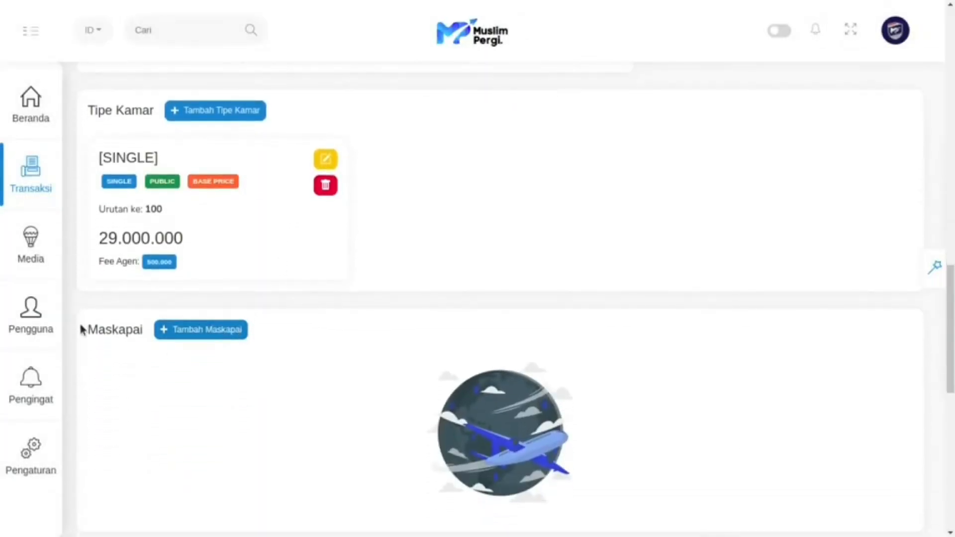
pyautogui.click(195, 338)
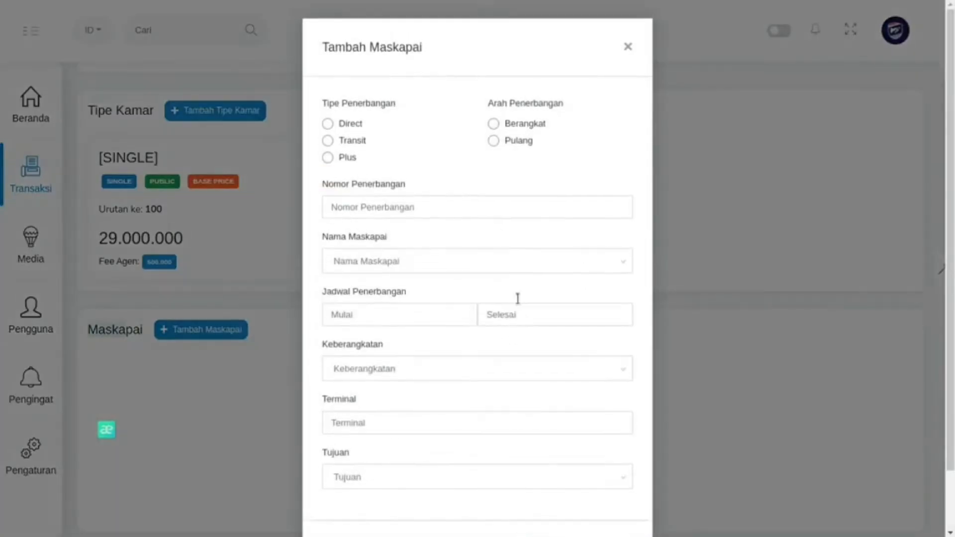
pyautogui.click(448, 314)
pyautogui.click(551, 163)
pyautogui.click(329, 124)
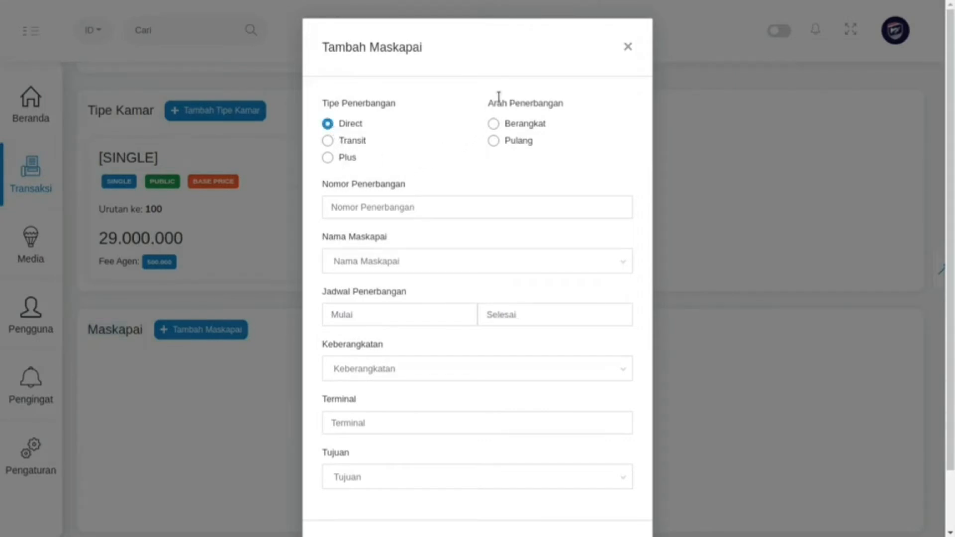
pyautogui.click(493, 125)
# Step: Enter flight number 039498324 and choose Citilink as the airline for the outbound flight
pyautogui.click(376, 207)
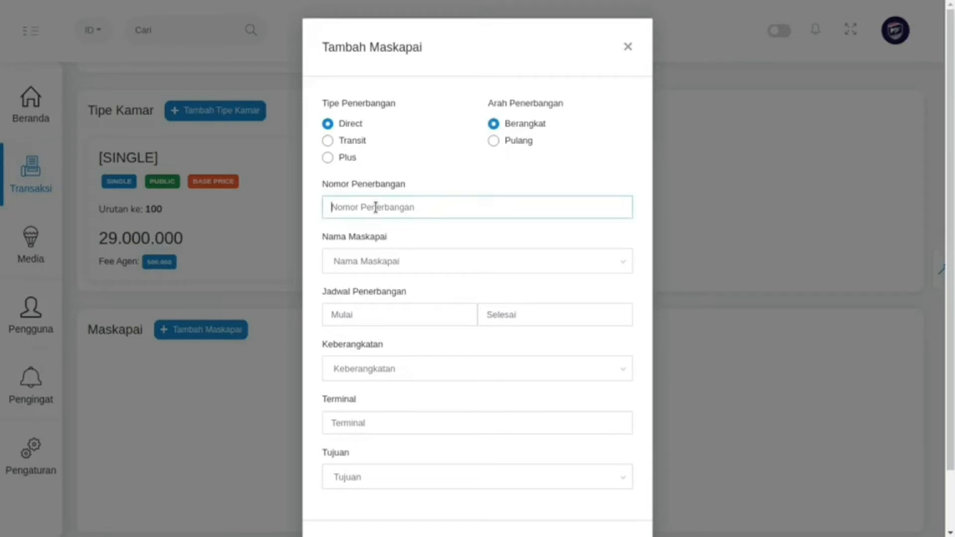
pyautogui.write('039498324')
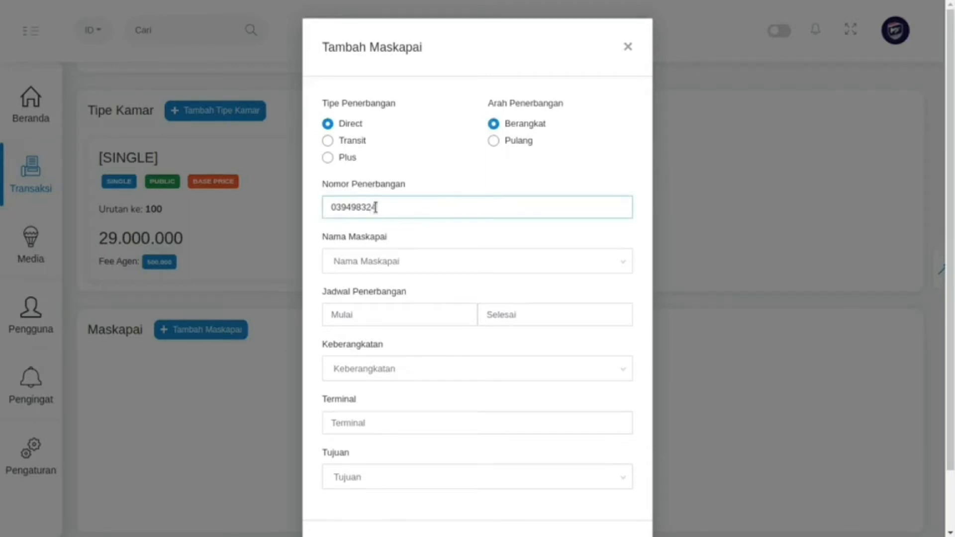
pyautogui.click(384, 262)
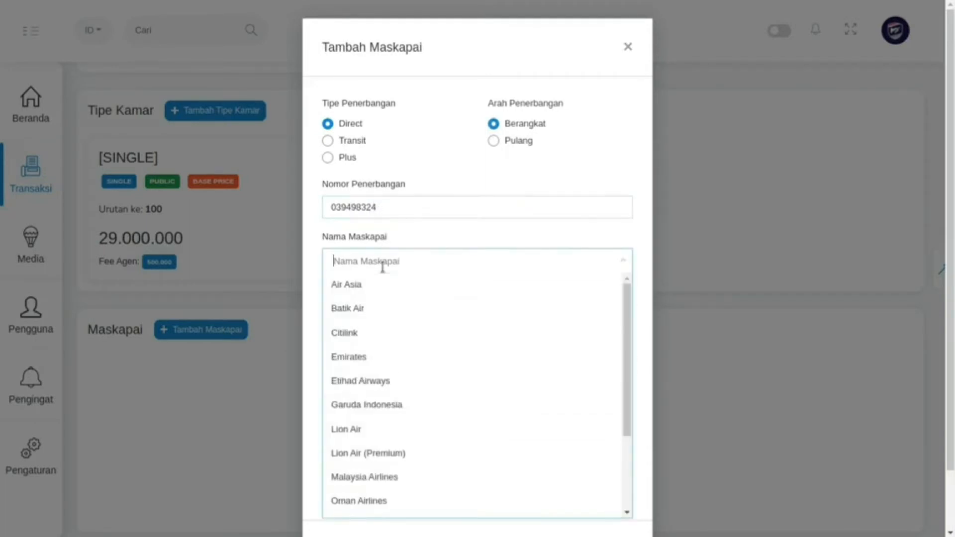
pyautogui.click(356, 334)
pyautogui.click(359, 311)
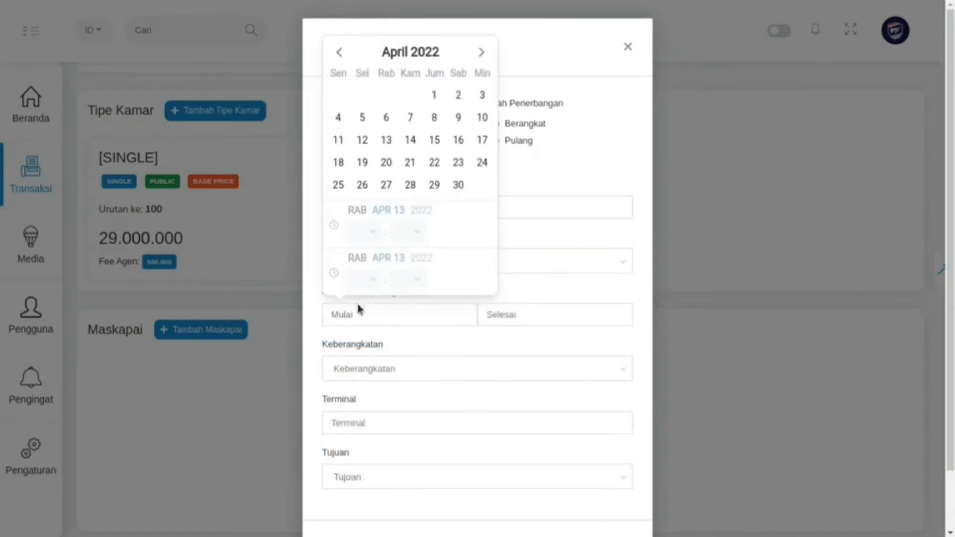
pyautogui.click(406, 321)
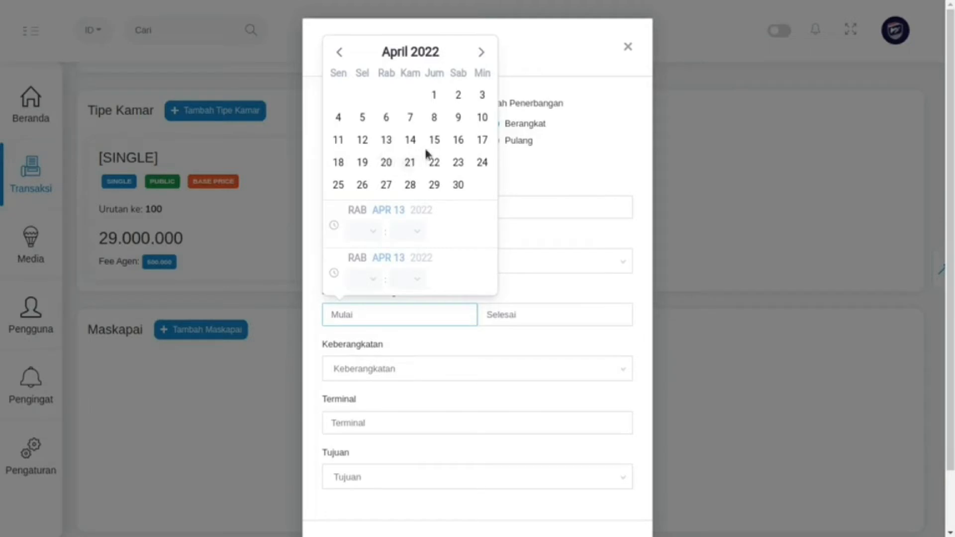
pyautogui.click(480, 52)
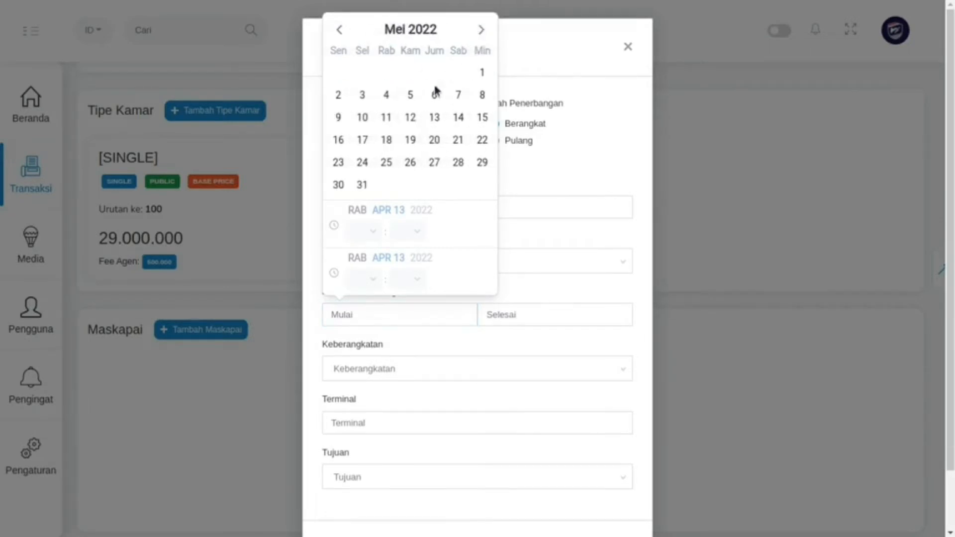
pyautogui.click(392, 122)
pyautogui.click(362, 184)
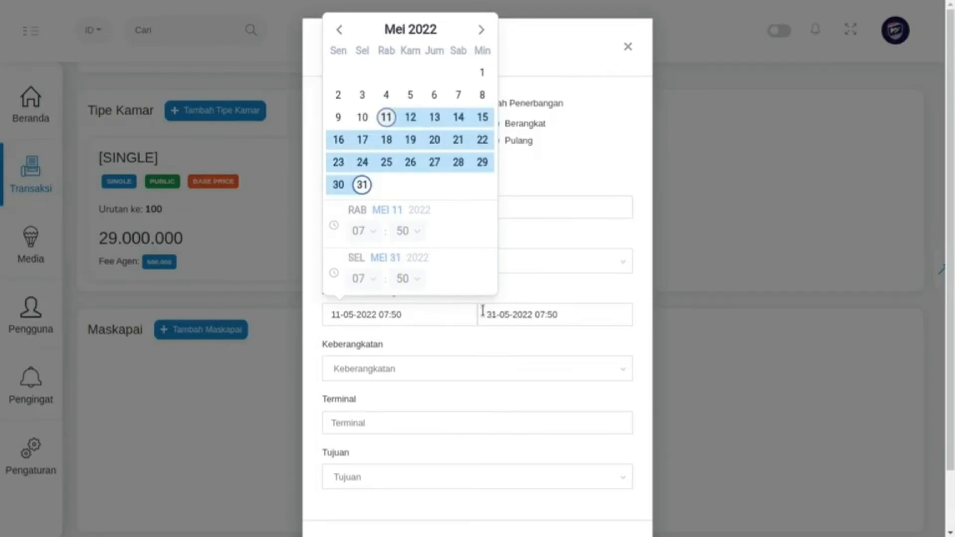
pyautogui.click(387, 121)
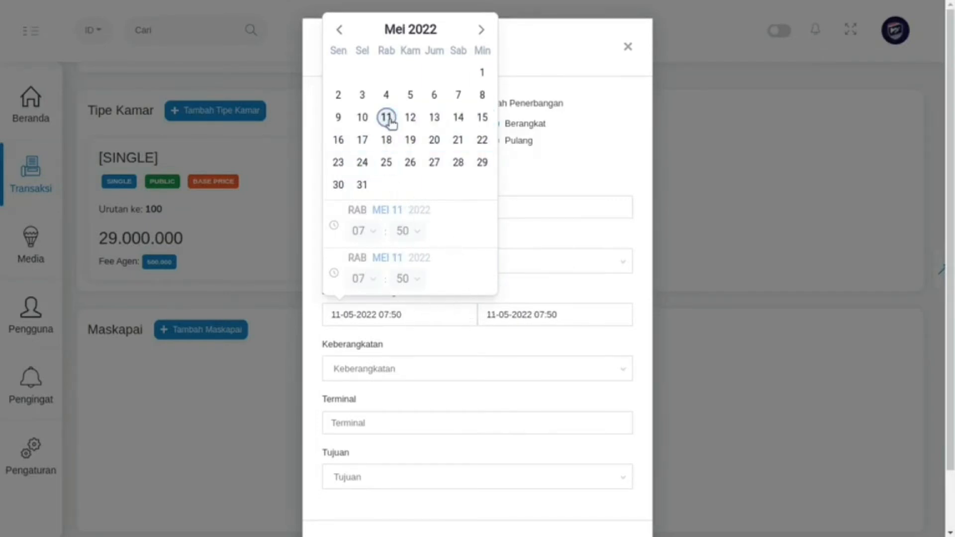
pyautogui.click(409, 125)
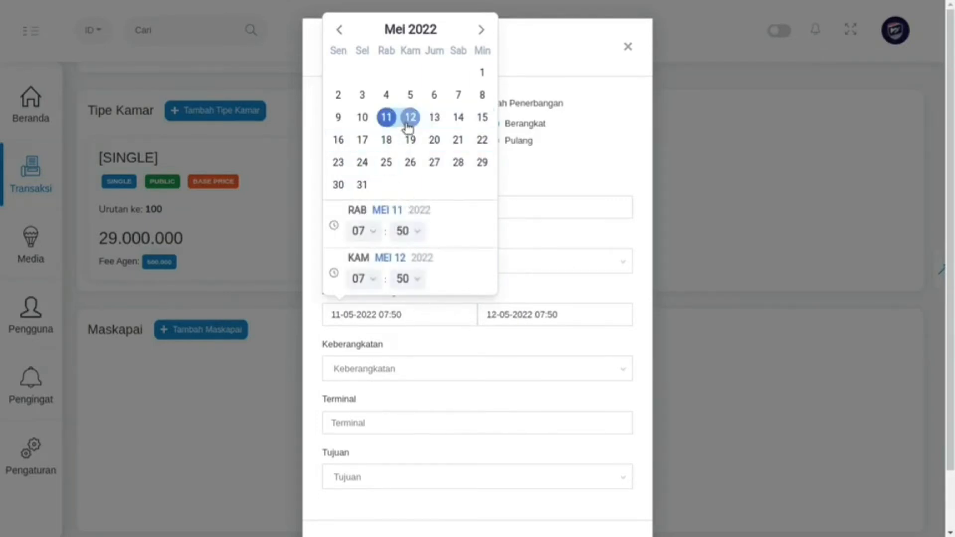
pyautogui.click(513, 278)
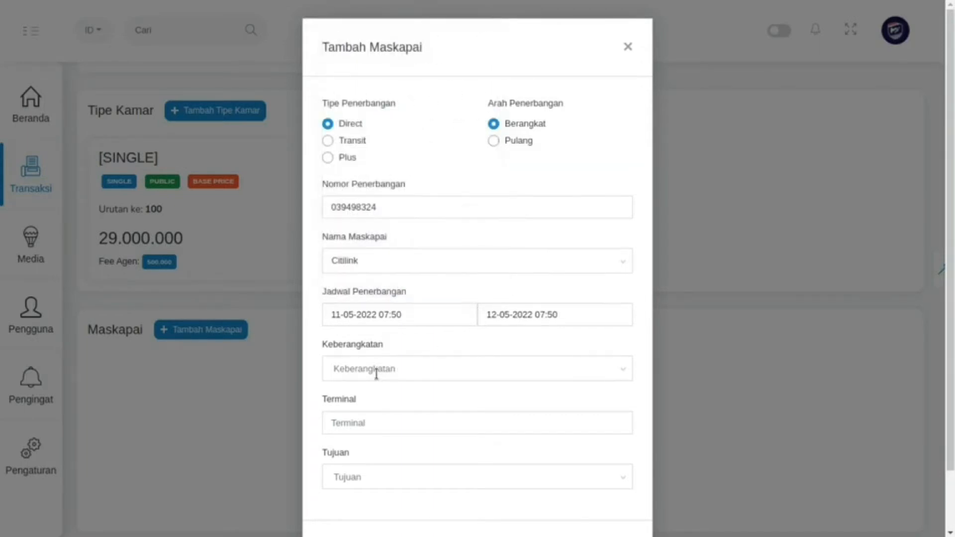
# Step: Choose CGK - Soekarno–Hatta International Airport as the outbound flight's departure airport and set the terminal to 1
pyautogui.click(378, 368)
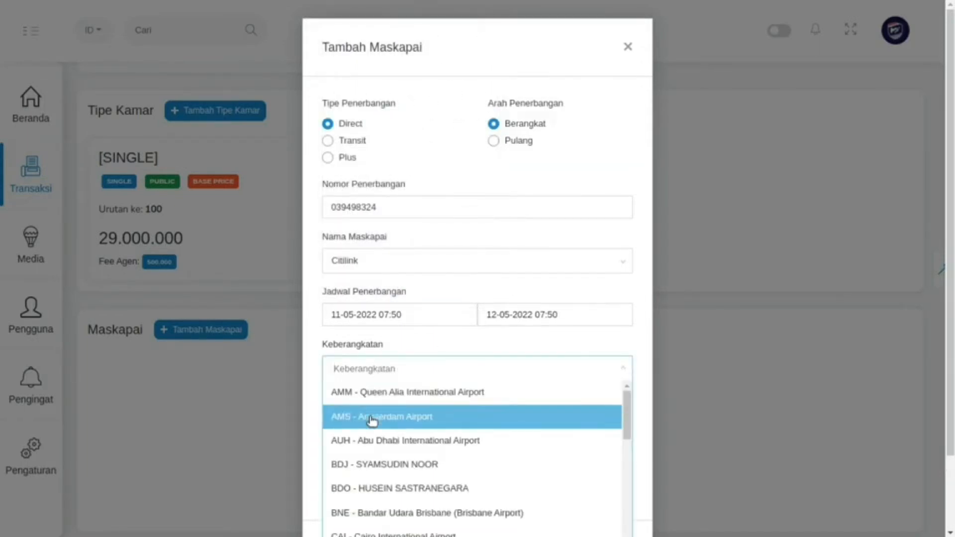
pyautogui.scroll(-3, 381, 429)
pyautogui.write('so')
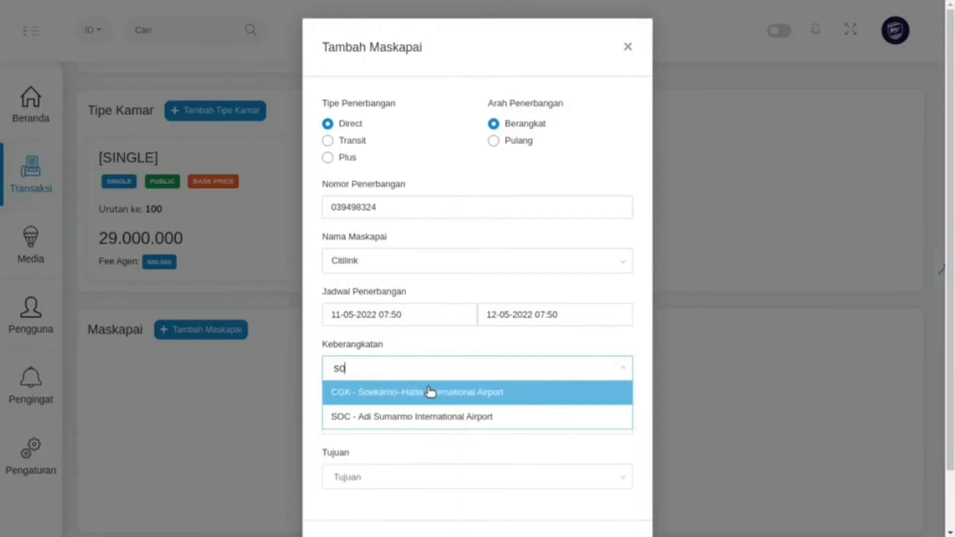
pyautogui.click(428, 392)
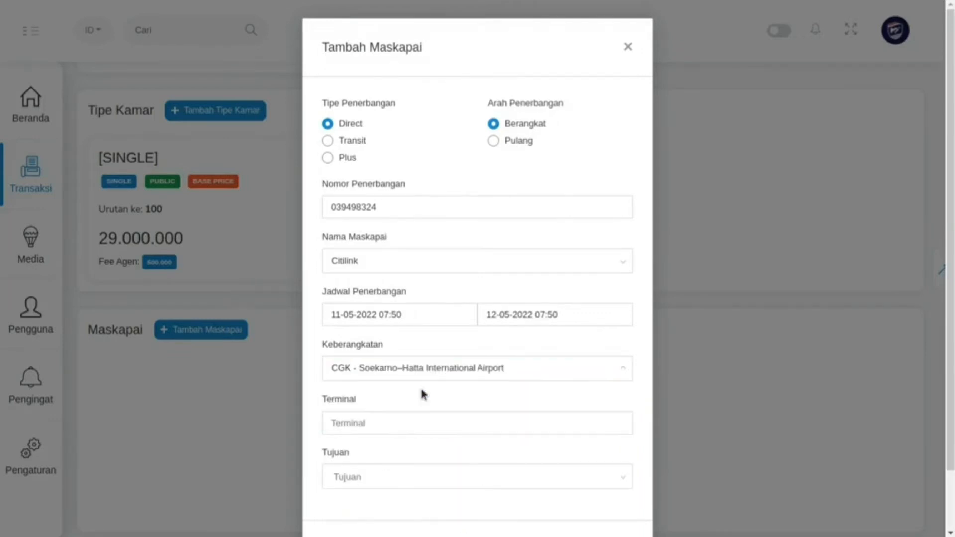
pyautogui.click(401, 423)
pyautogui.write('1')
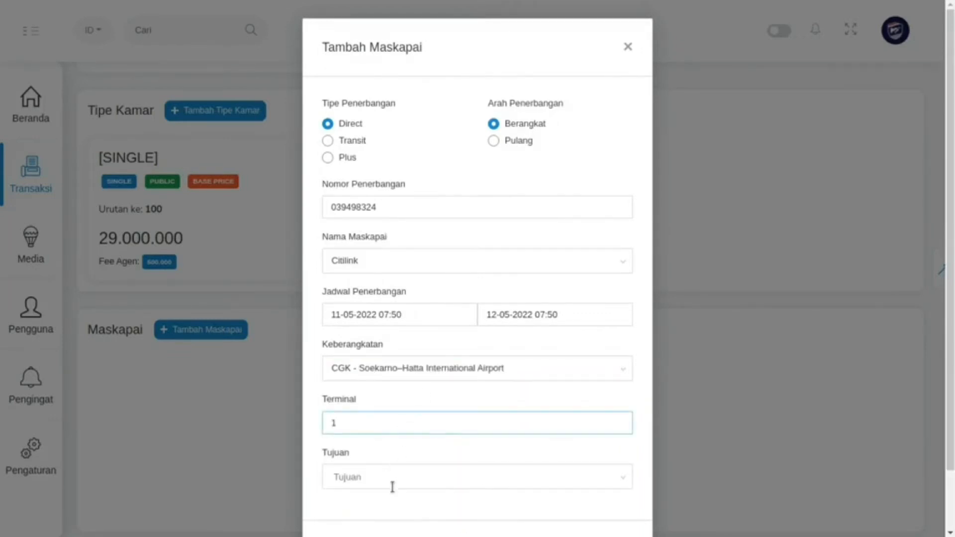
# Step: Choose JED - King Abdulaziz International Airport as the outbound destination and save the airline entry
pyautogui.click(380, 477)
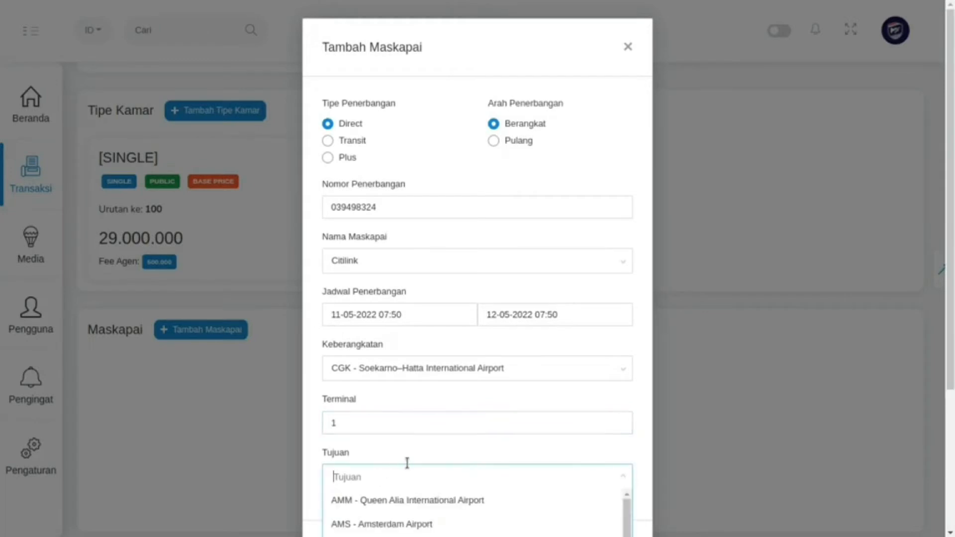
pyautogui.write('je')
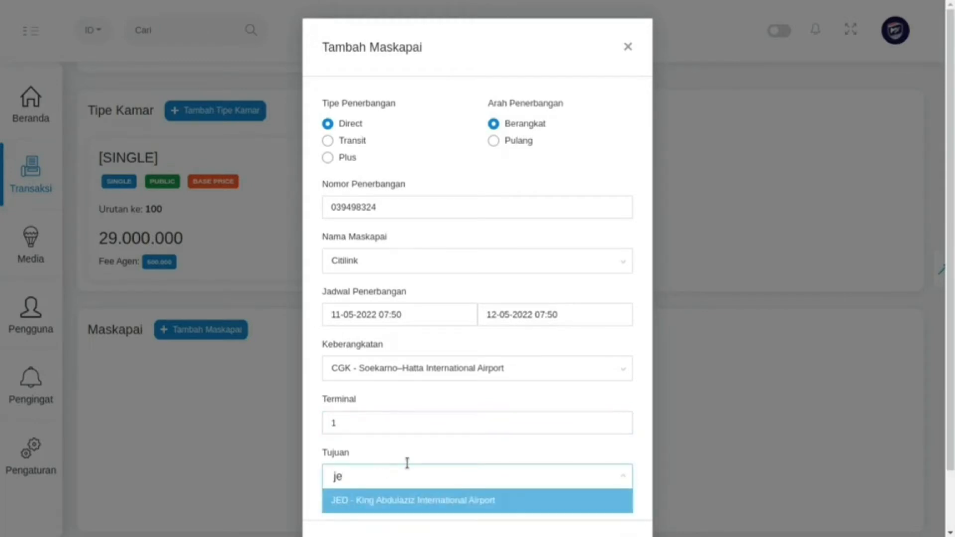
pyautogui.scroll(-2, 501, 463)
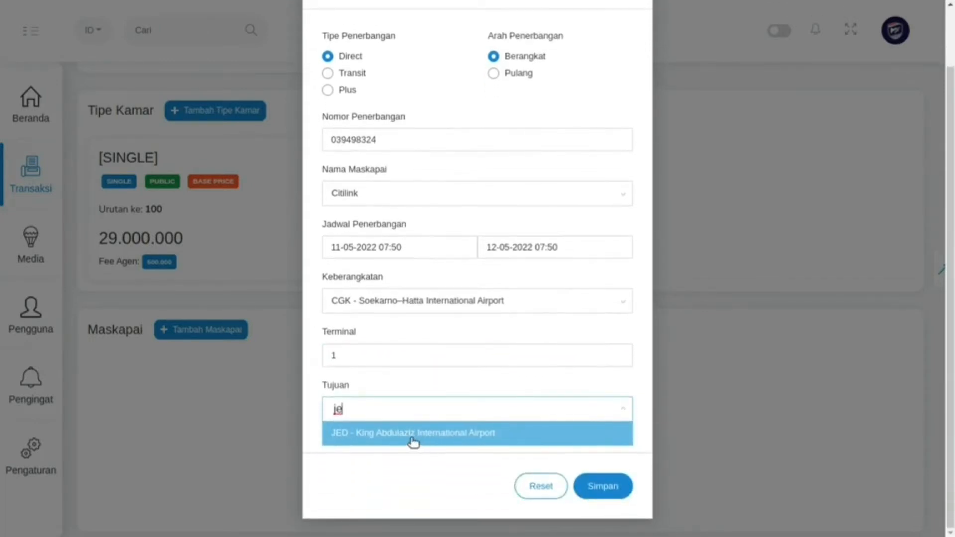
pyautogui.click(359, 441)
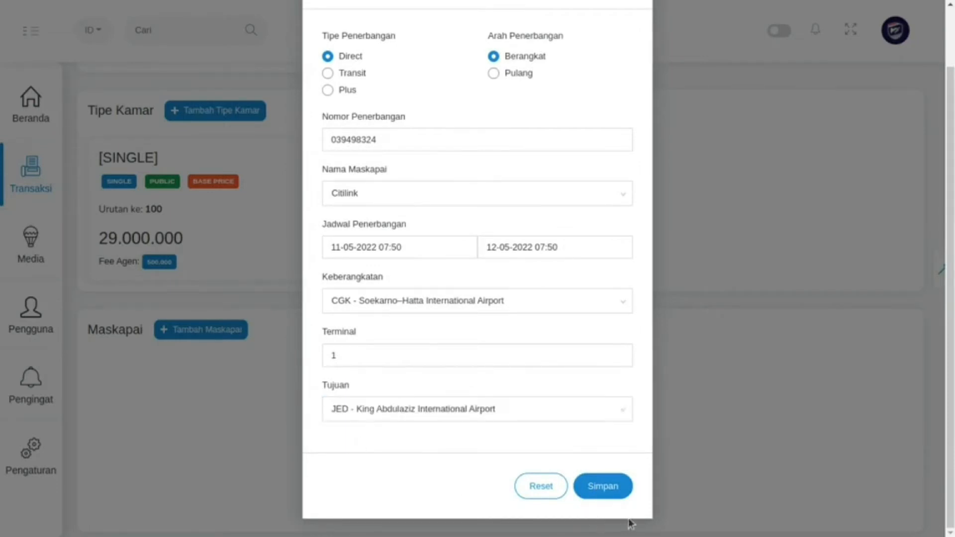
pyautogui.click(613, 489)
# Step: Start another airline (Maskapai) entry with type Direct, direction Pulang, flight number 03924234 and airline Air Asia
pyautogui.scroll(-3, 319, 450)
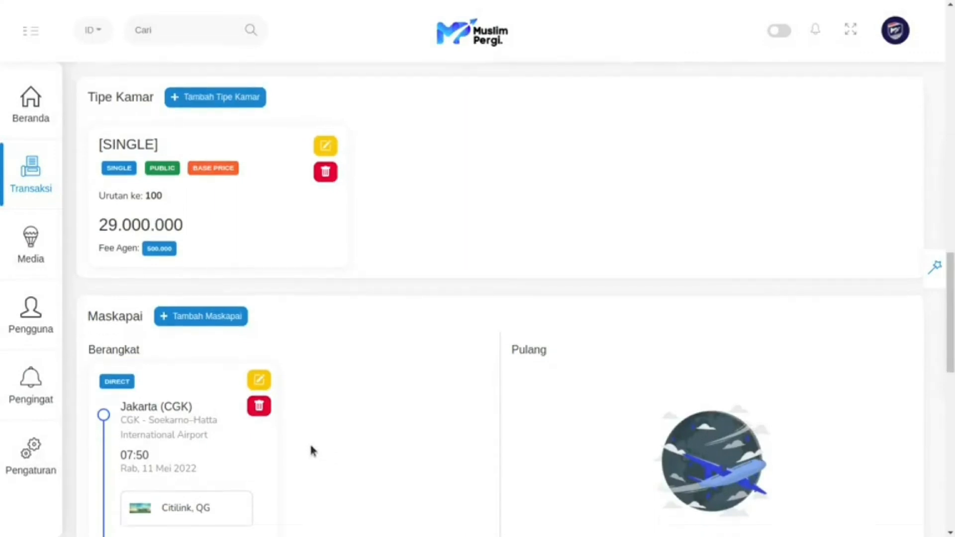
pyautogui.scroll(-1, 312, 451)
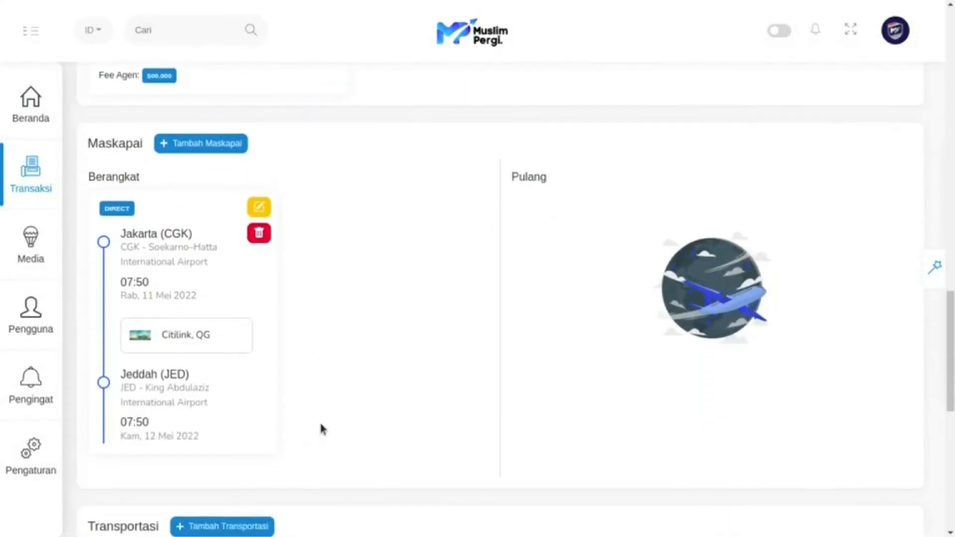
pyautogui.click(218, 148)
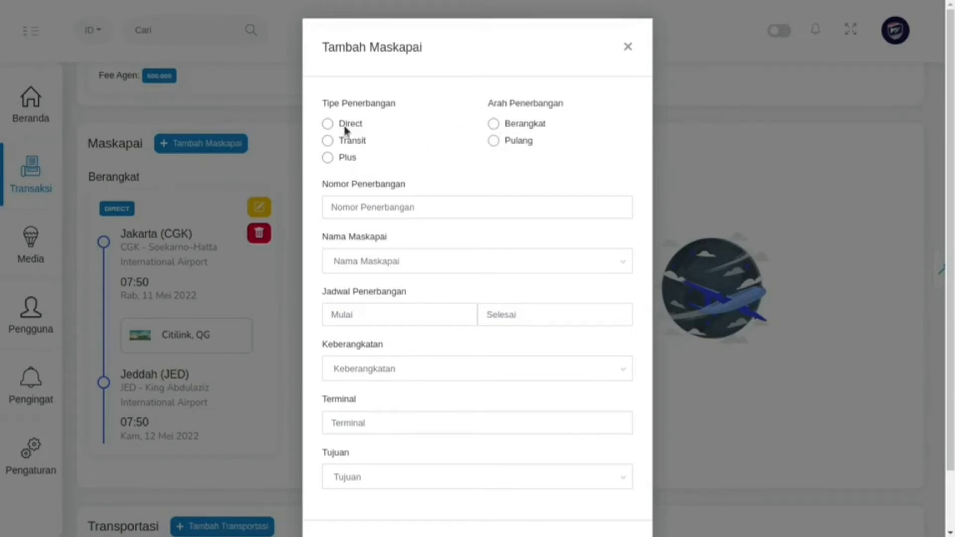
pyautogui.click(494, 141)
pyautogui.click(468, 212)
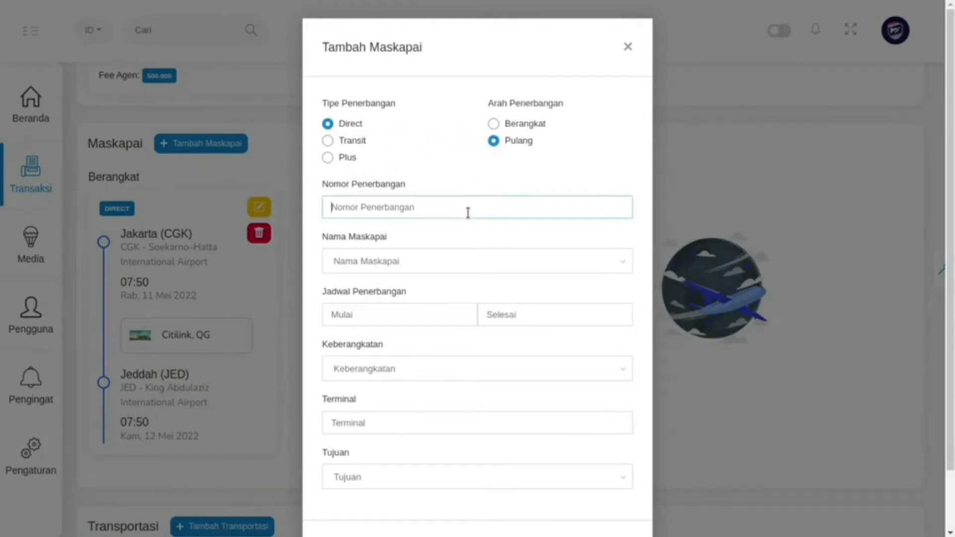
pyautogui.write('03924234')
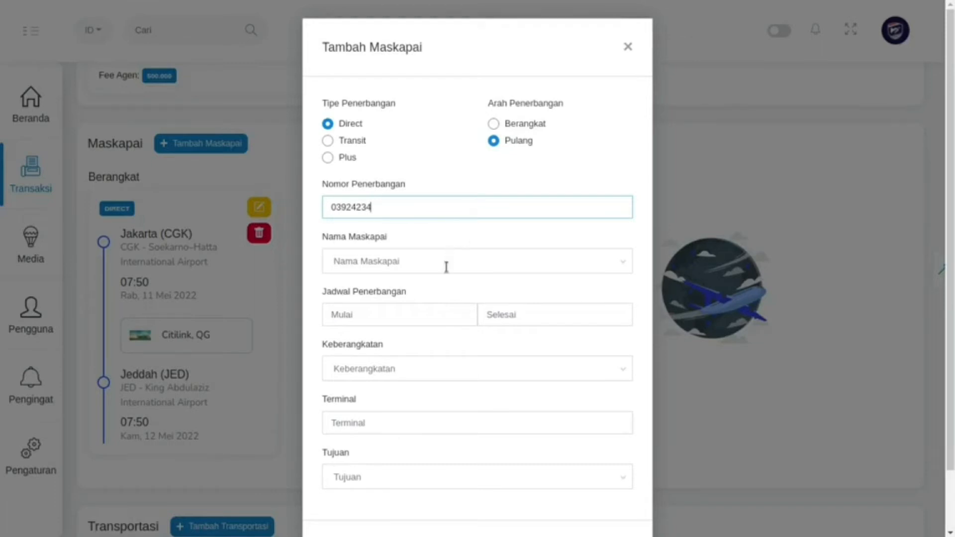
pyautogui.click(446, 264)
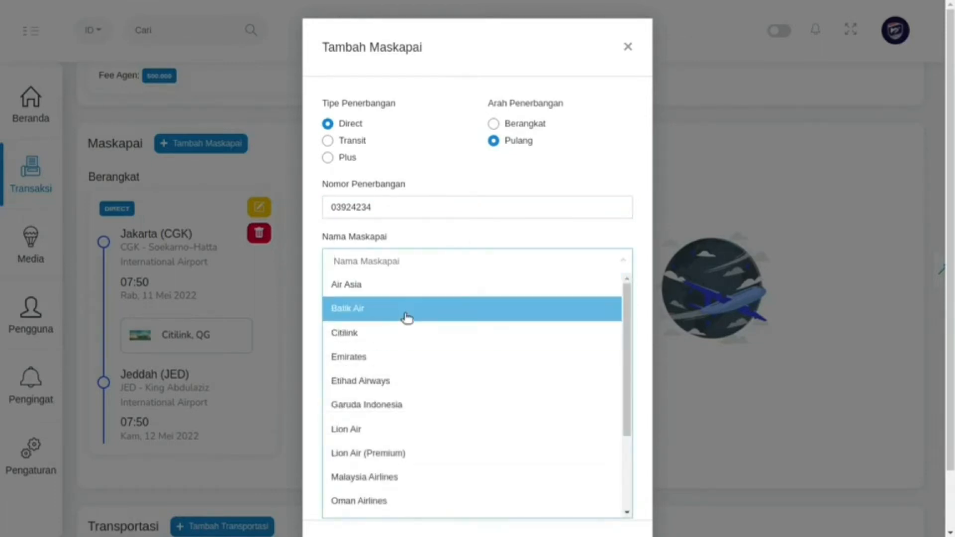
pyautogui.click(411, 286)
pyautogui.click(375, 317)
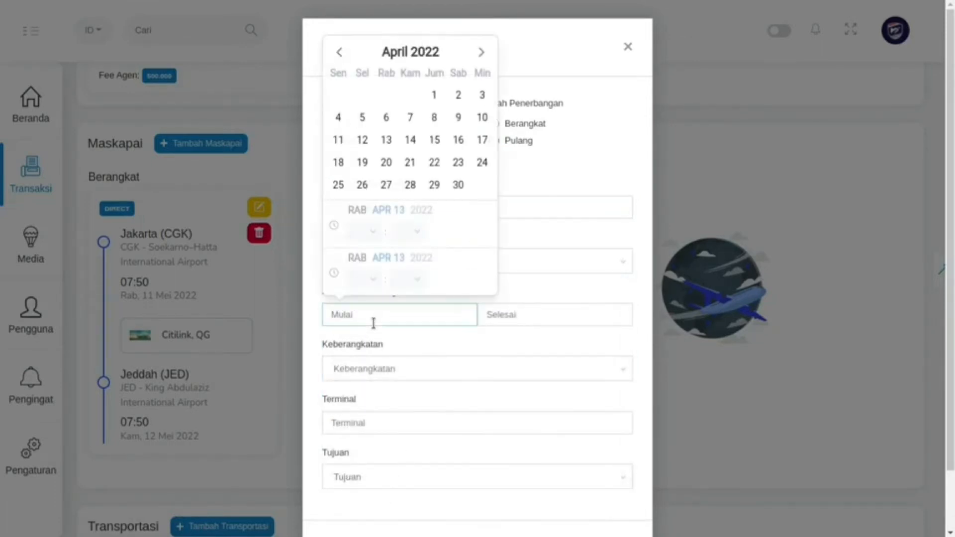
pyautogui.click(480, 54)
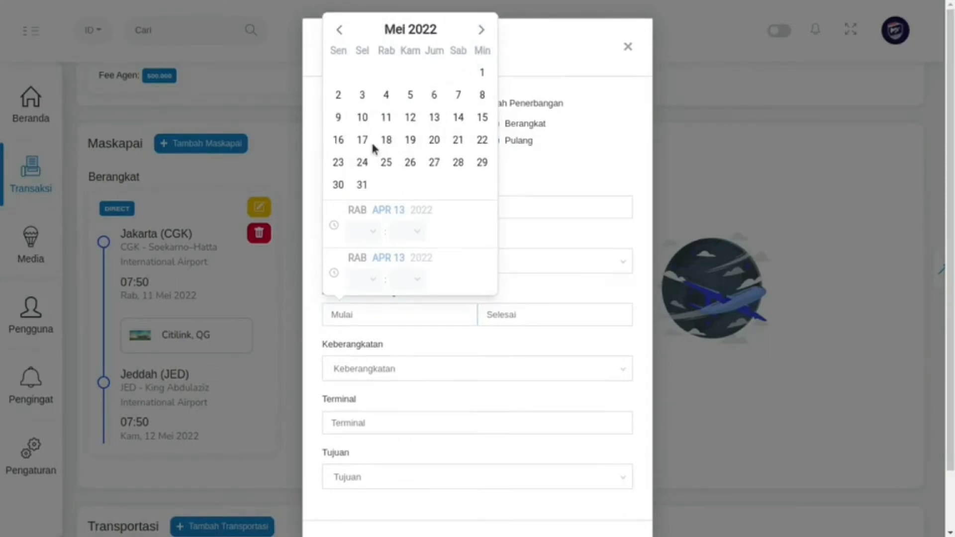
pyautogui.click(480, 142)
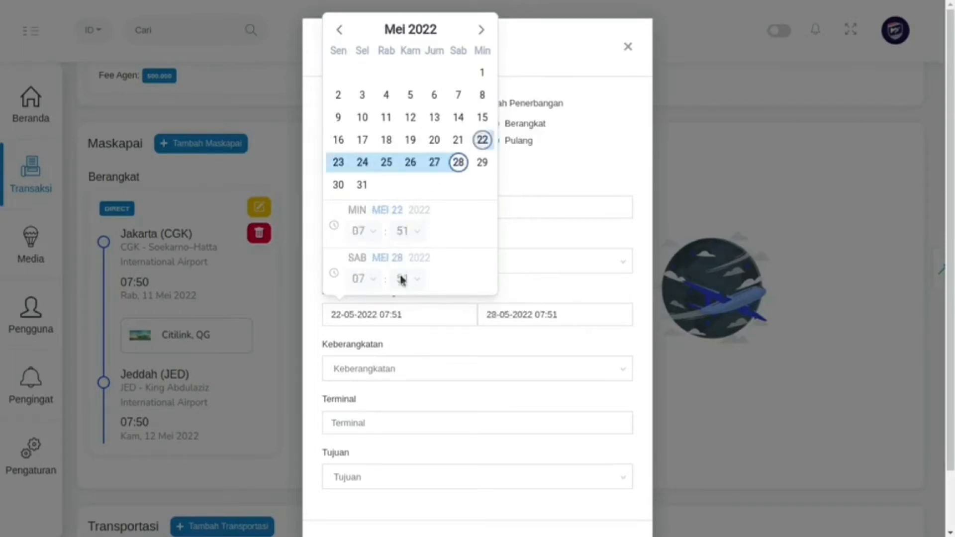
pyautogui.click(340, 165)
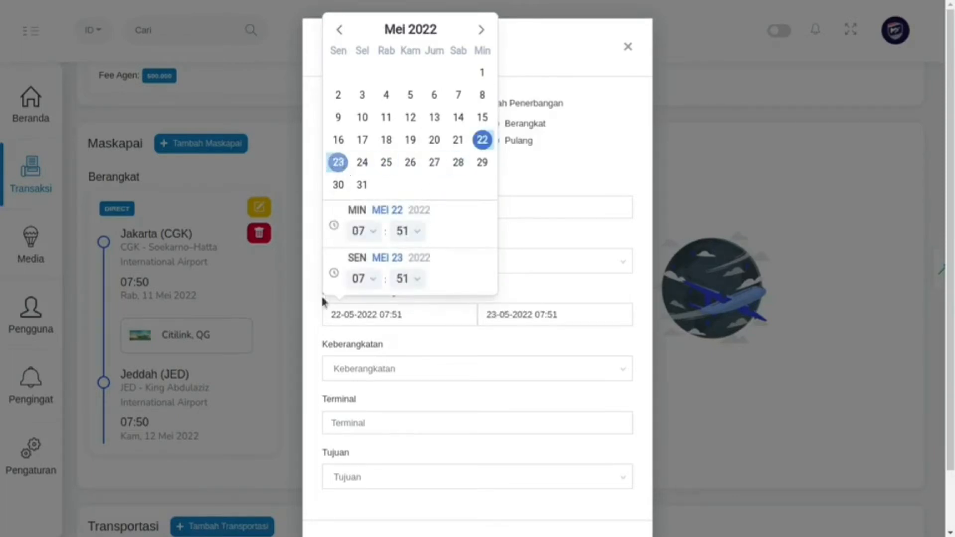
# Step: Choose JED - King Abdulaziz International Airport as the return flight's departure airport and set the terminal to 1
pyautogui.click(364, 369)
pyautogui.write('jed')
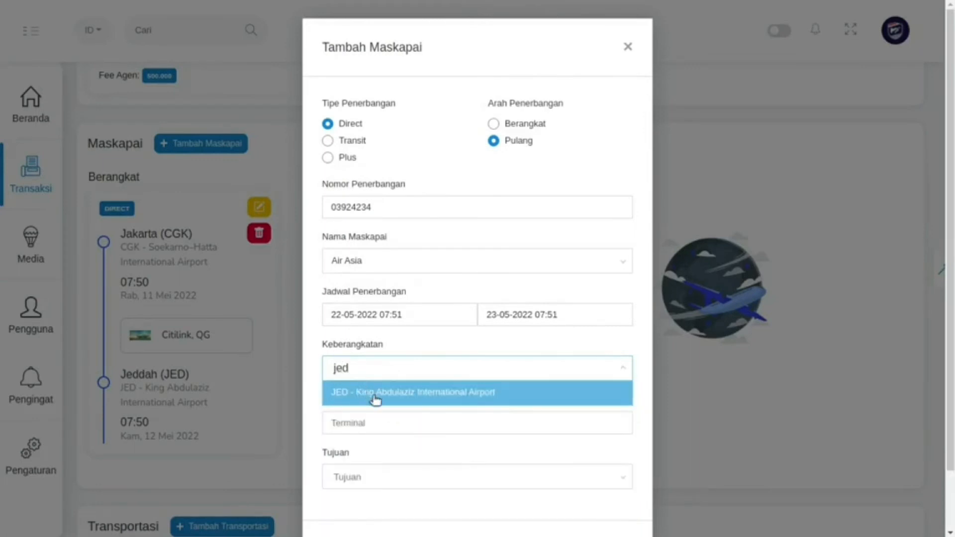
pyautogui.click(375, 396)
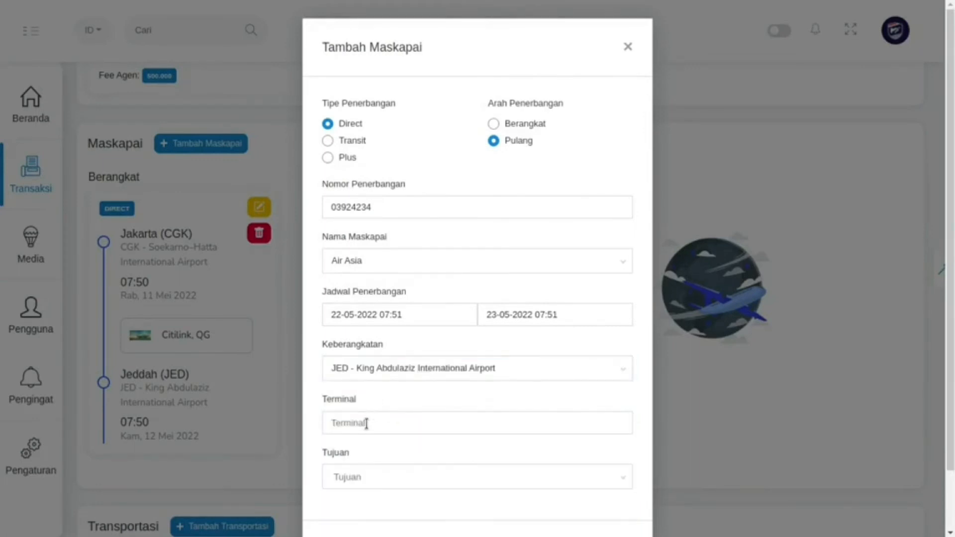
pyautogui.click(367, 424)
pyautogui.write('1')
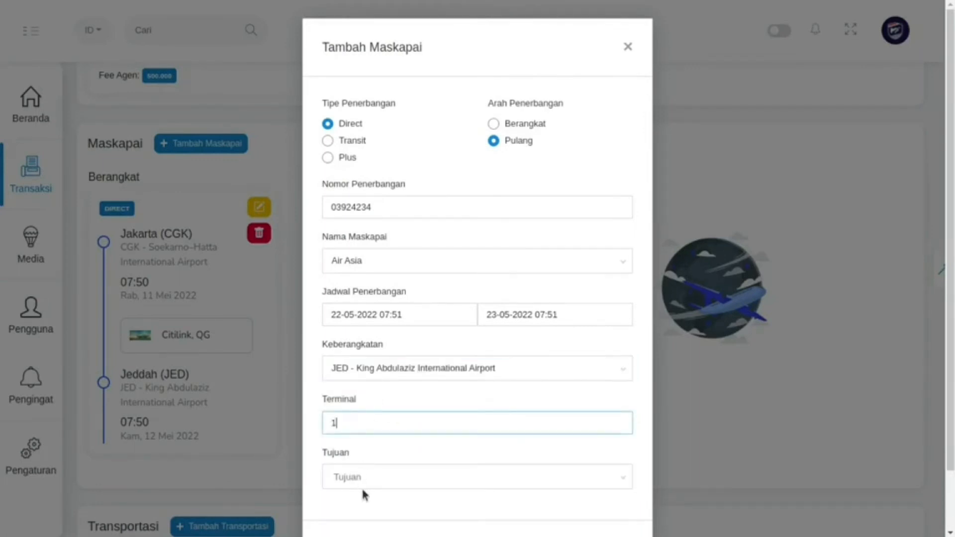
# Step: Choose CGK - Soekarno–Hatta International Airport as the return destination and save the airline entry
pyautogui.click(361, 485)
pyautogui.write('sok')
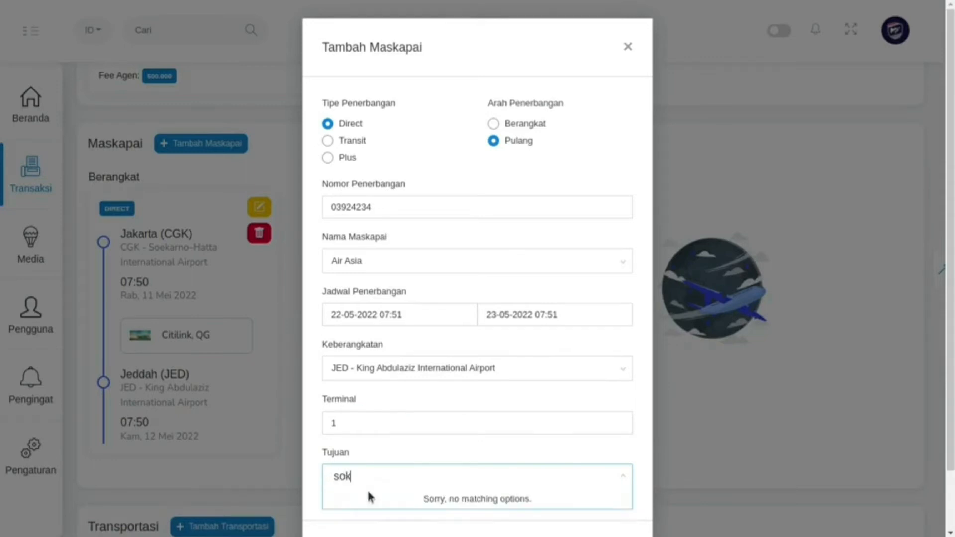
pyautogui.press('BackSpace')
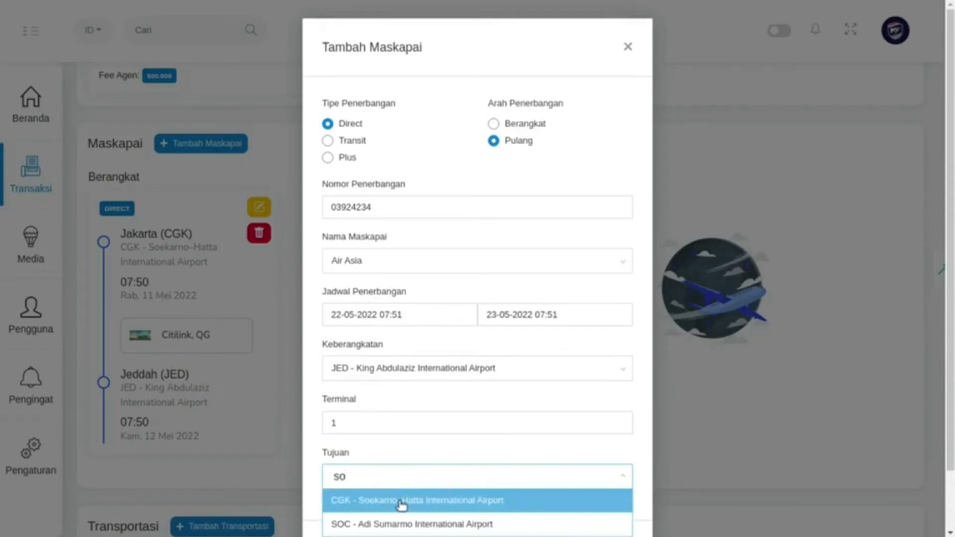
pyautogui.click(403, 501)
pyautogui.scroll(-2, 578, 500)
pyautogui.click(593, 490)
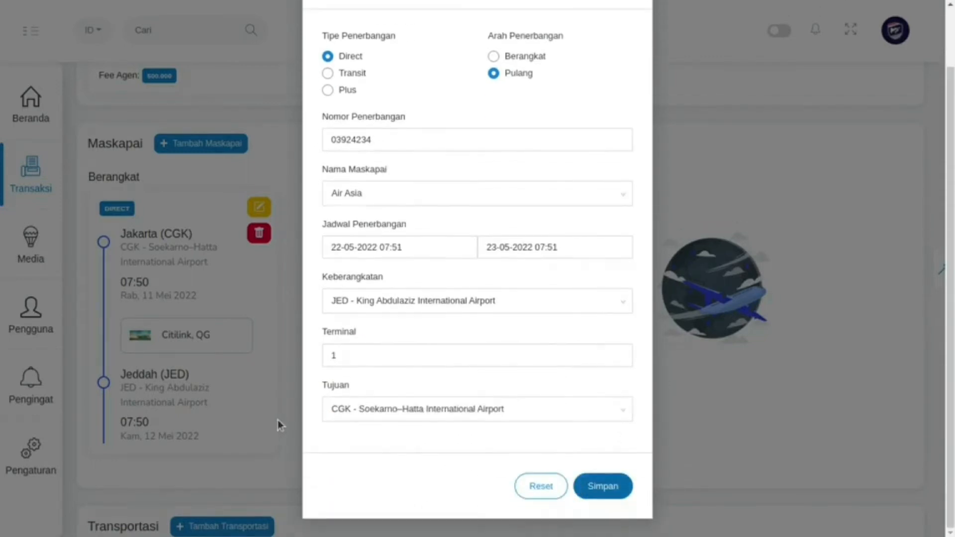
# Step: Start a new transportation (Transportasi) entry and choose Abu Sarhad as its name
pyautogui.scroll(-4, 347, 400)
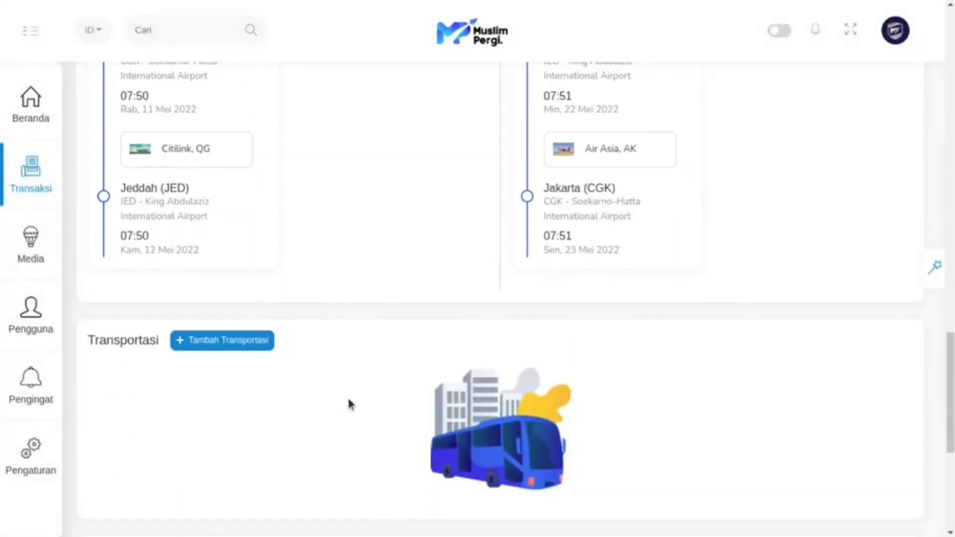
pyautogui.click(210, 344)
pyautogui.click(416, 127)
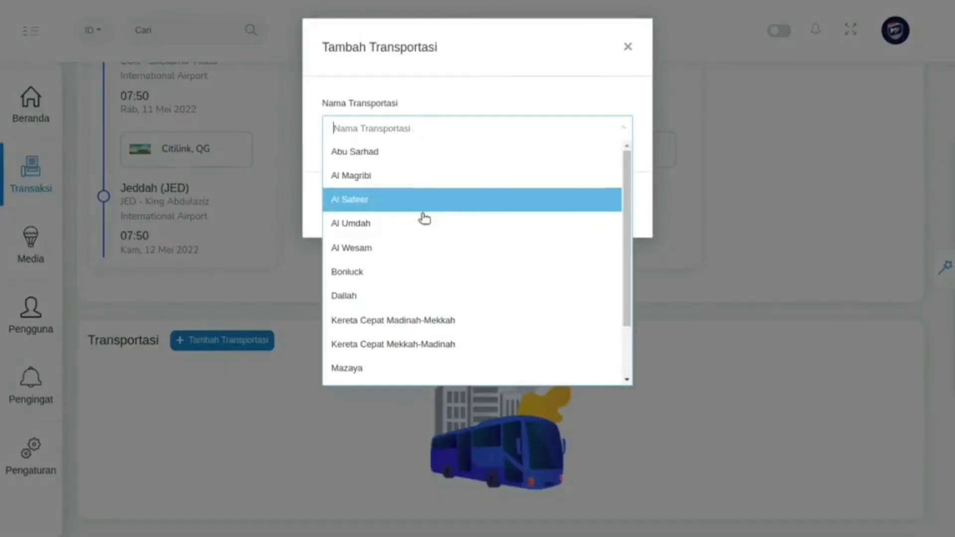
pyautogui.click(404, 163)
# Step: Try Kereta Cepat Madinah-Mekkah and Kereta Cepat Mekkah-Madinah as the transportation name
pyautogui.click(427, 131)
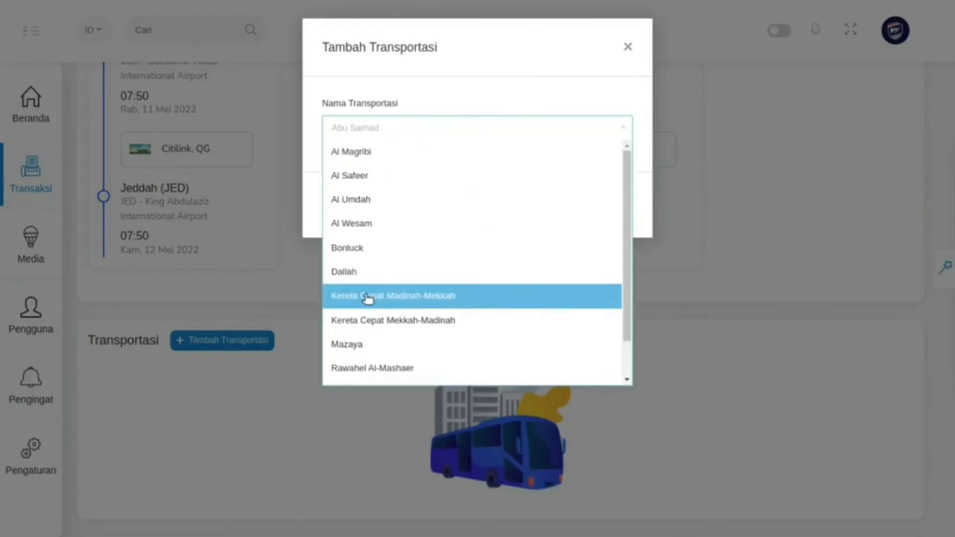
pyautogui.click(368, 298)
pyautogui.click(465, 124)
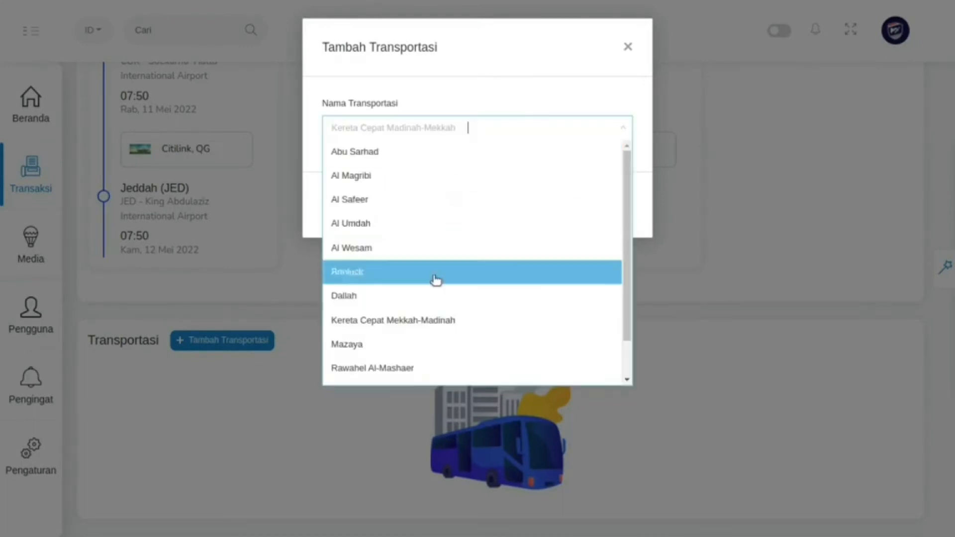
pyautogui.click(433, 325)
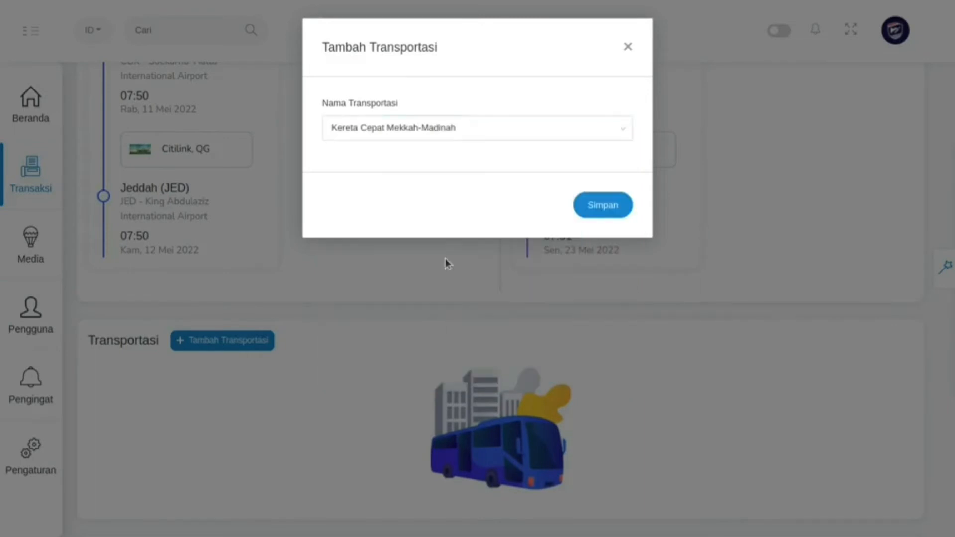
# Step: Set the transportation name to Abu Sarhad and save the entry
pyautogui.click(487, 121)
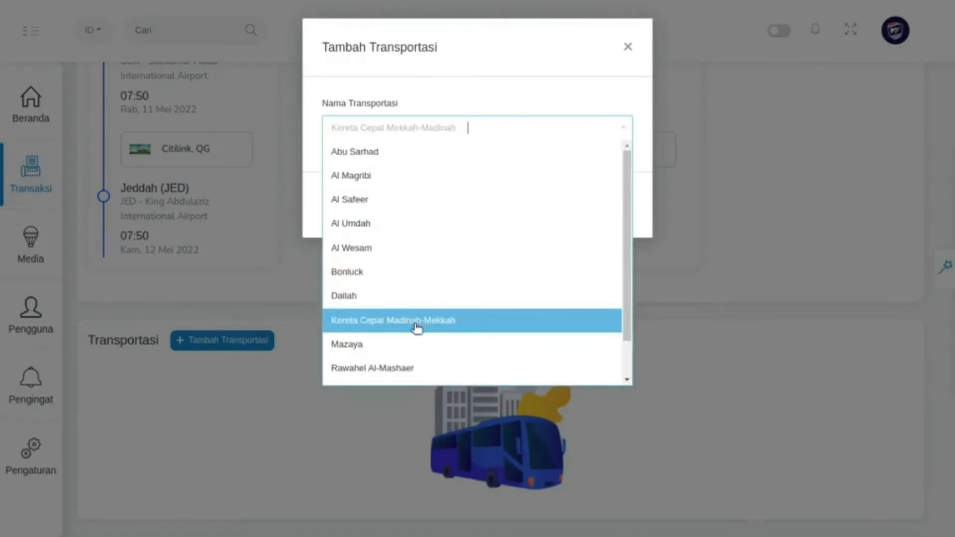
pyautogui.click(458, 158)
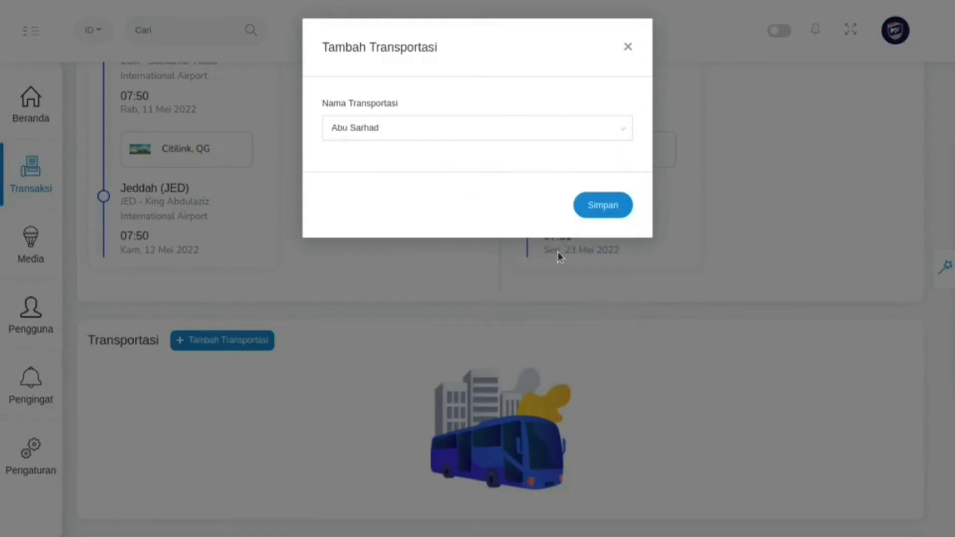
pyautogui.click(597, 209)
# Step: Start a new addon entry for the package and set its category to Upgrade Kursi Bisnis
pyautogui.scroll(-8, 337, 383)
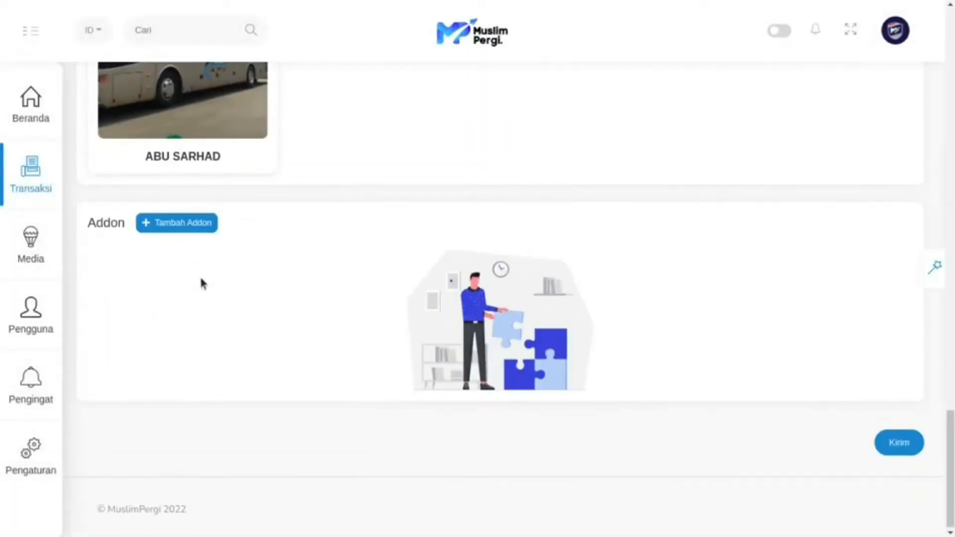
pyautogui.click(196, 228)
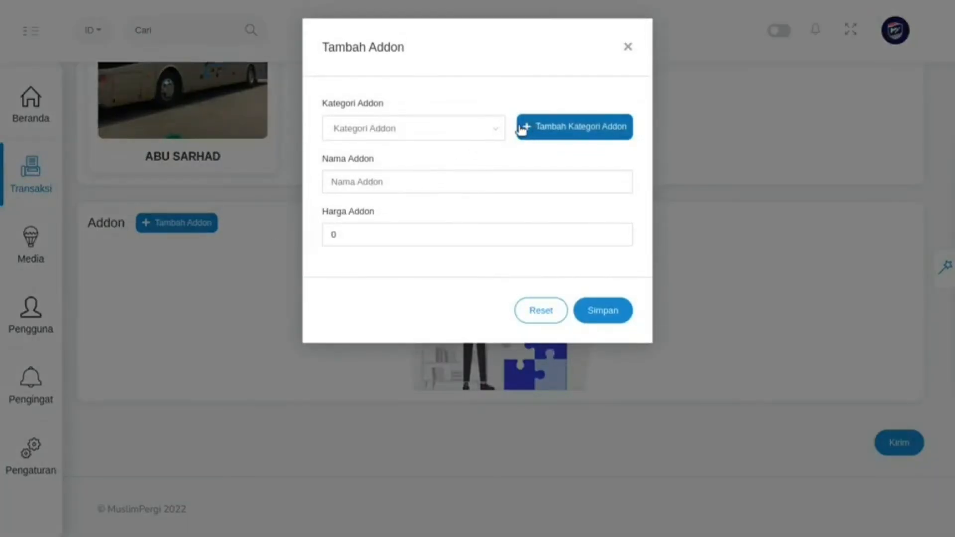
pyautogui.click(498, 131)
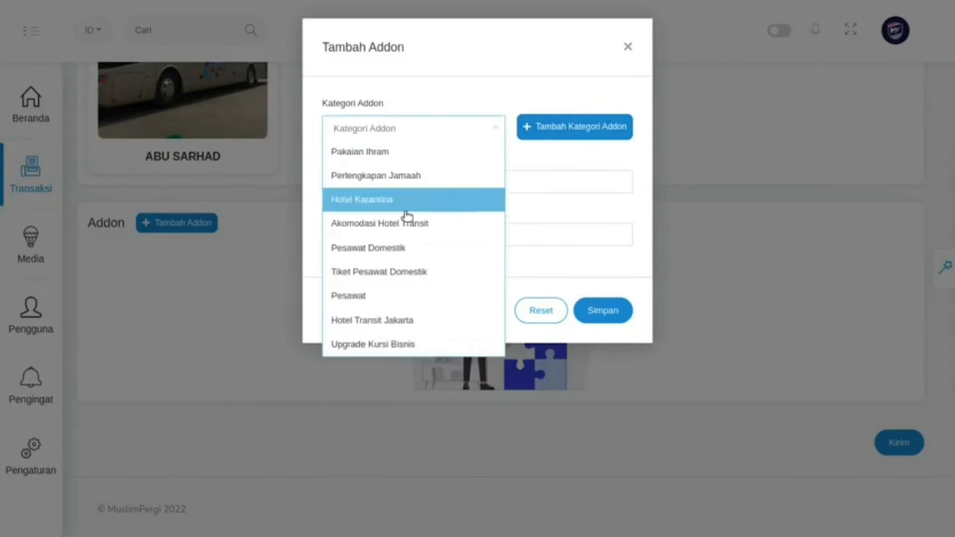
pyautogui.click(398, 344)
pyautogui.click(576, 126)
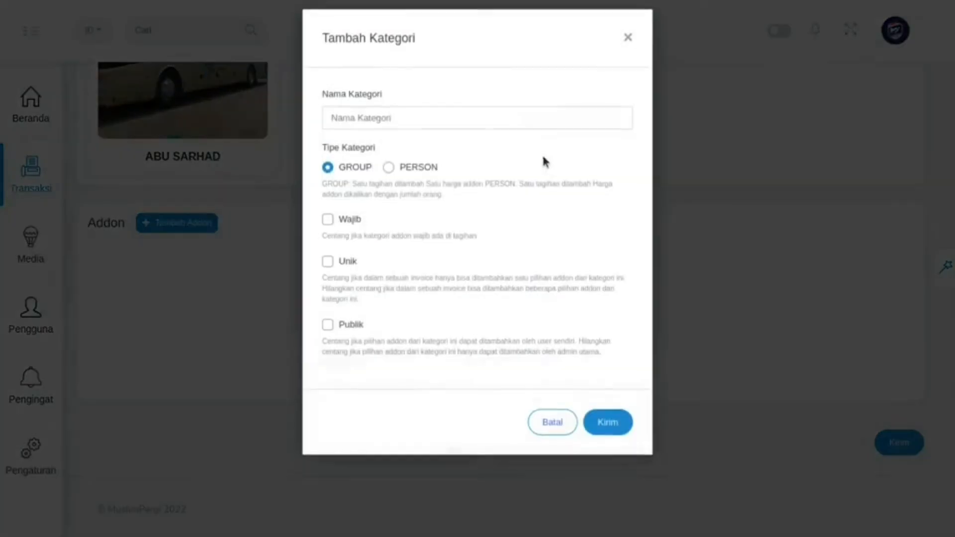
pyautogui.click(358, 120)
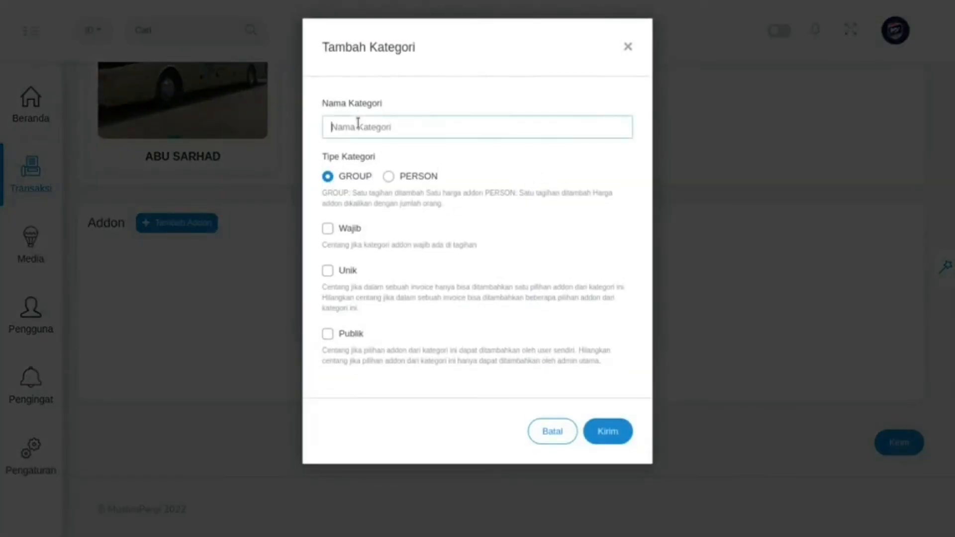
pyautogui.click(560, 438)
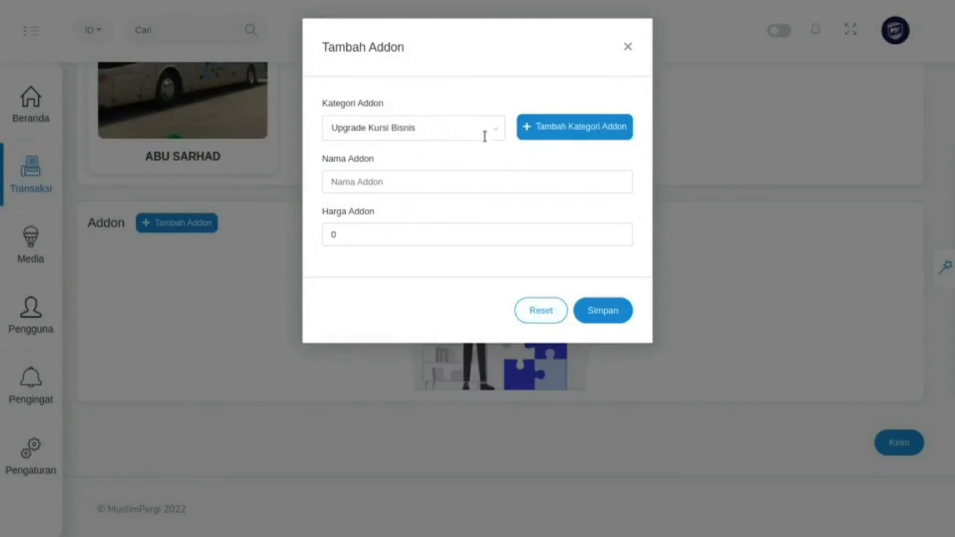
# Step: Name the addon "pesawat bisnis", set its price to 5.000.000 and save it
pyautogui.click(460, 182)
pyautogui.write('pesawat bisnis')
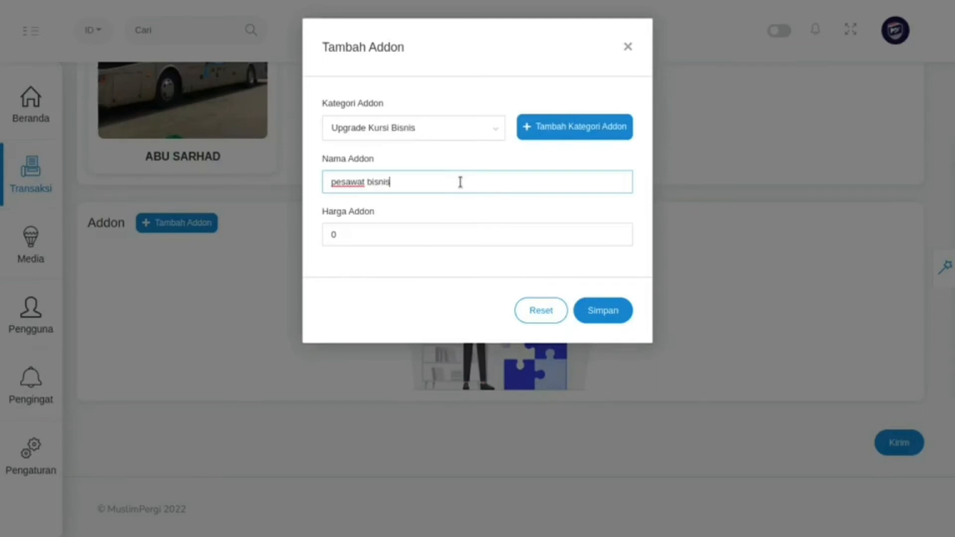
pyautogui.click(437, 231)
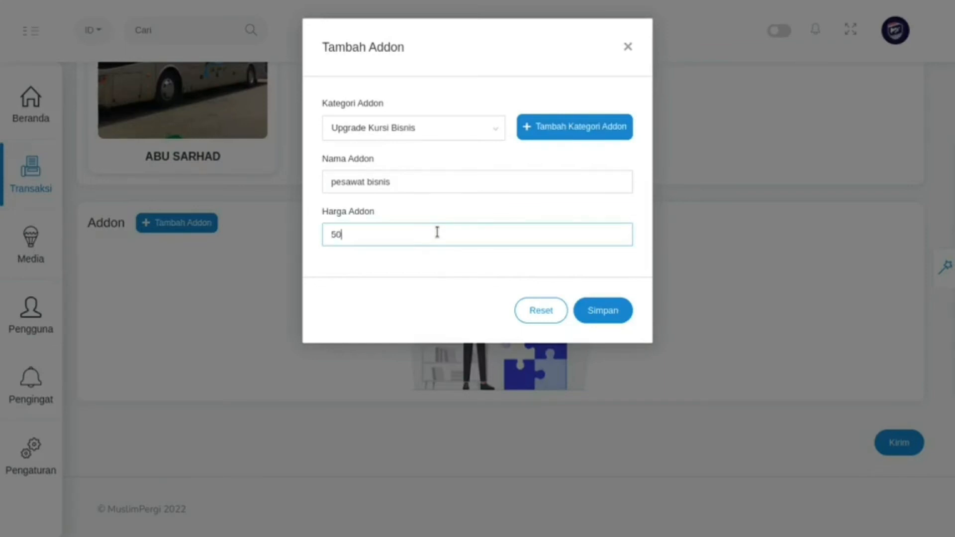
pyautogui.write('5.000.000')
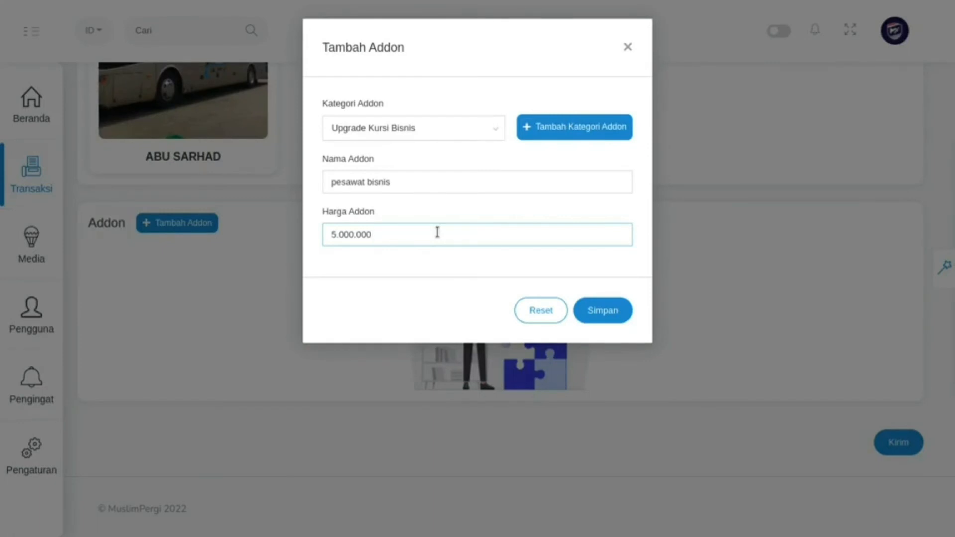
pyautogui.click(611, 310)
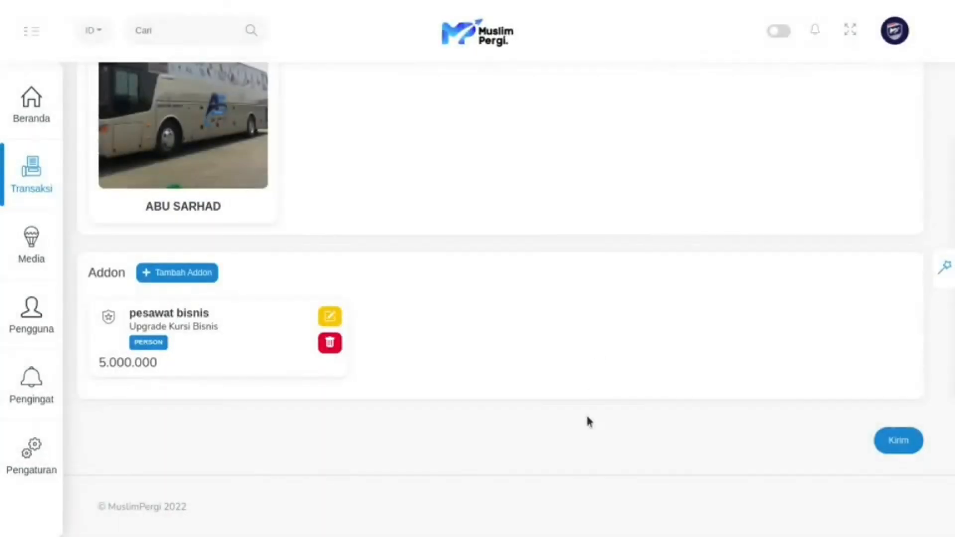
# Step: Set the package status to Draft, the category to Umroh and the currency (Mata Uang) to IDR
pyautogui.scroll(10, 599, 488)
pyautogui.scroll(15, 599, 488)
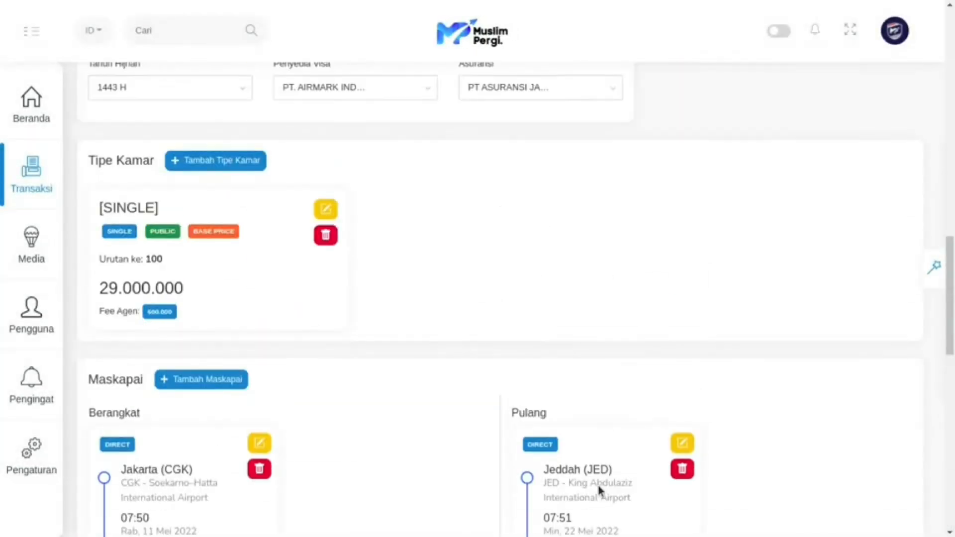
pyautogui.scroll(4, 601, 491)
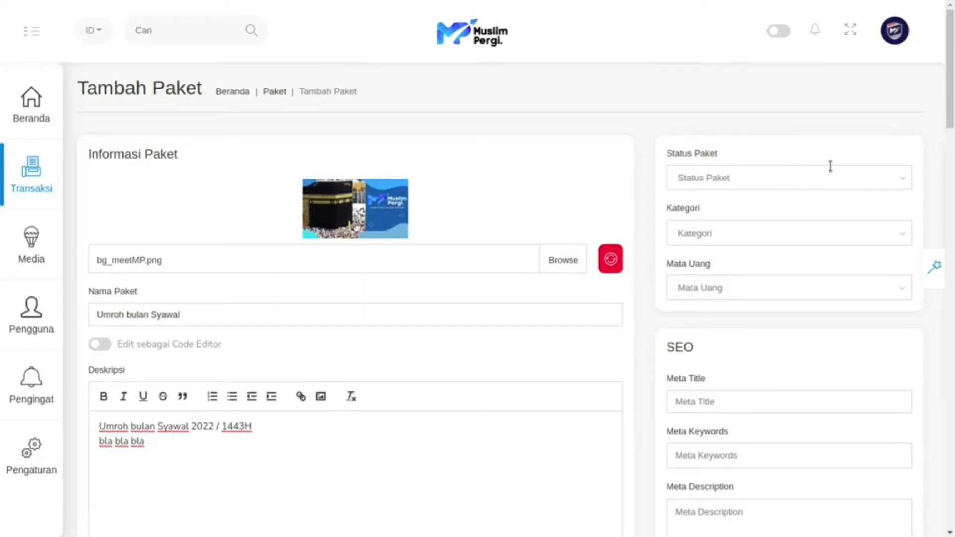
pyautogui.click(905, 181)
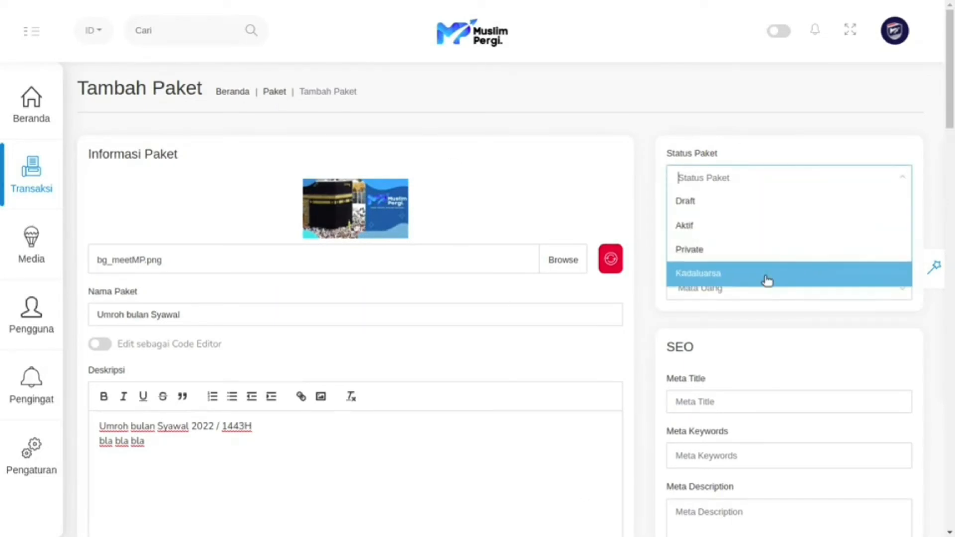
pyautogui.click(716, 203)
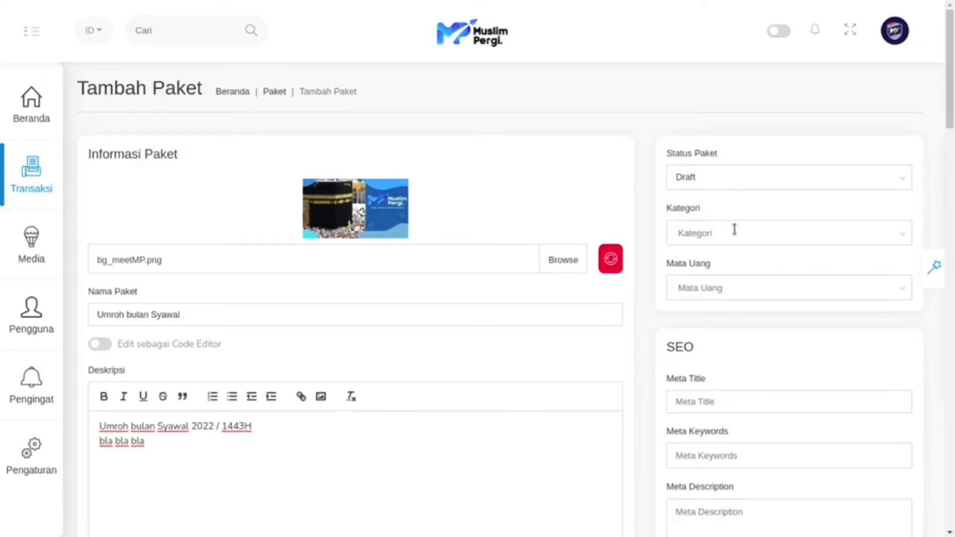
pyautogui.click(901, 236)
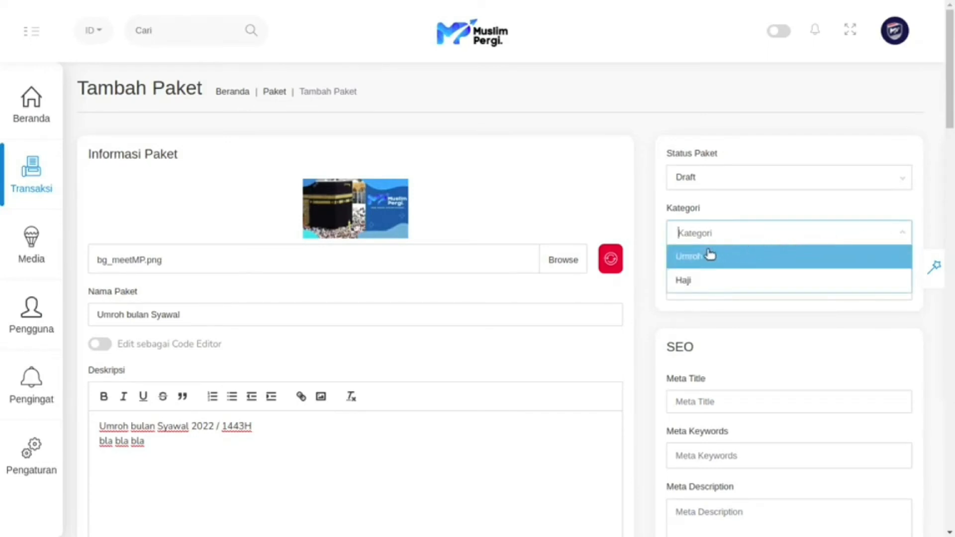
pyautogui.click(747, 256)
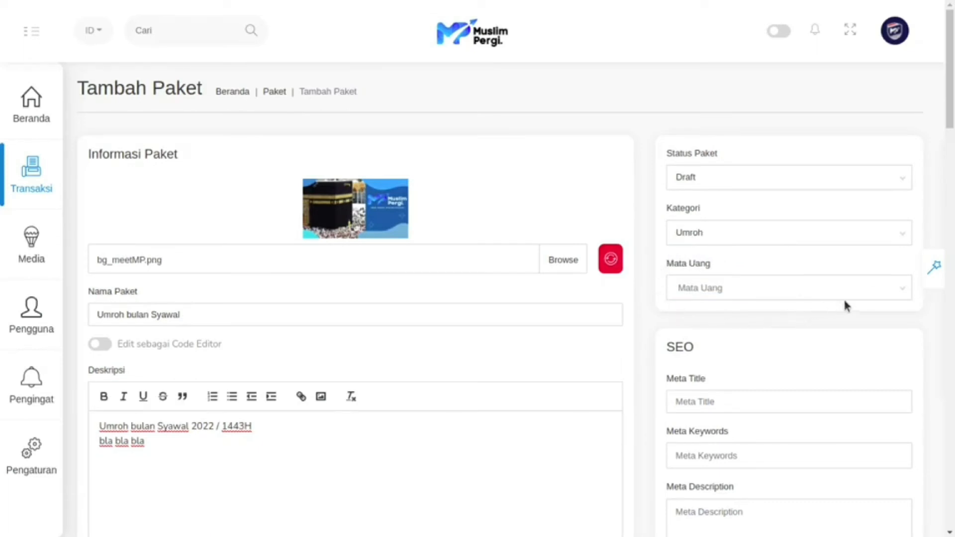
pyautogui.click(896, 287)
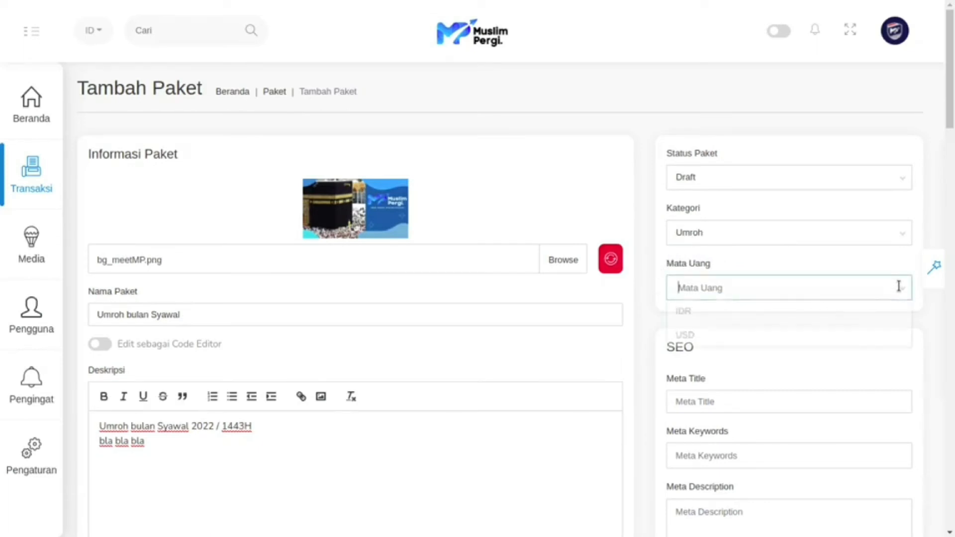
pyautogui.click(853, 313)
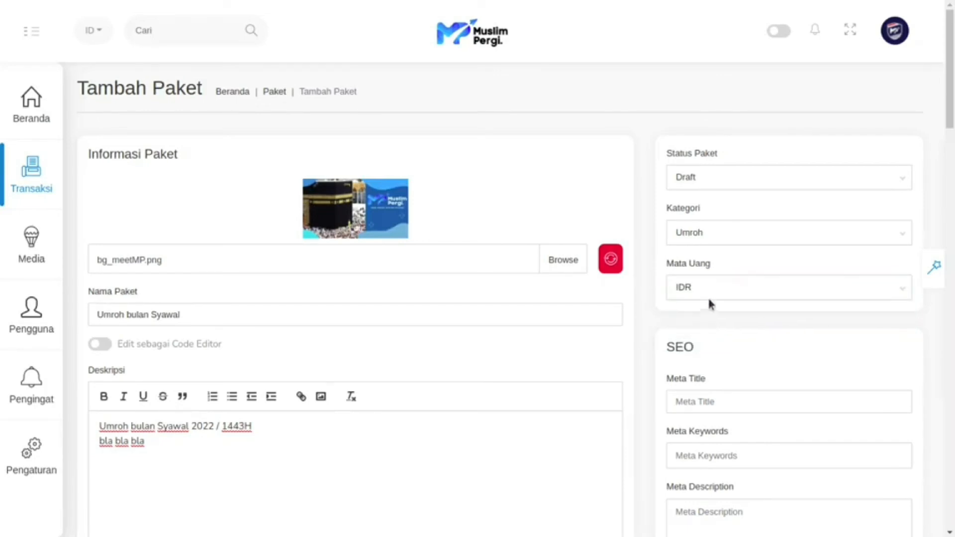
# Step: Copy the description's first line, "Umroh bulan Syawal 2022 / 1443H", into the SEO Meta Title
pyautogui.scroll(-2, 778, 298)
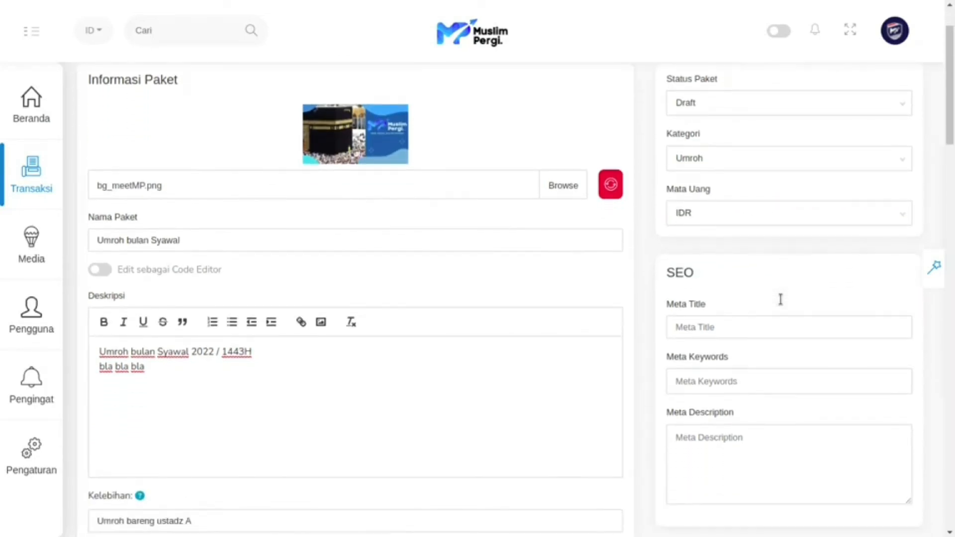
pyautogui.scroll(-2, 781, 299)
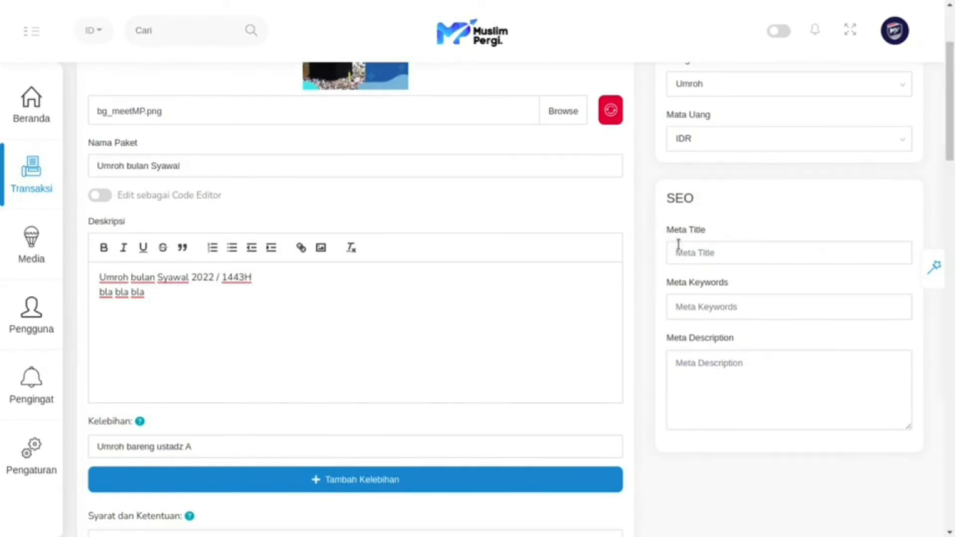
pyautogui.scroll(1, 678, 244)
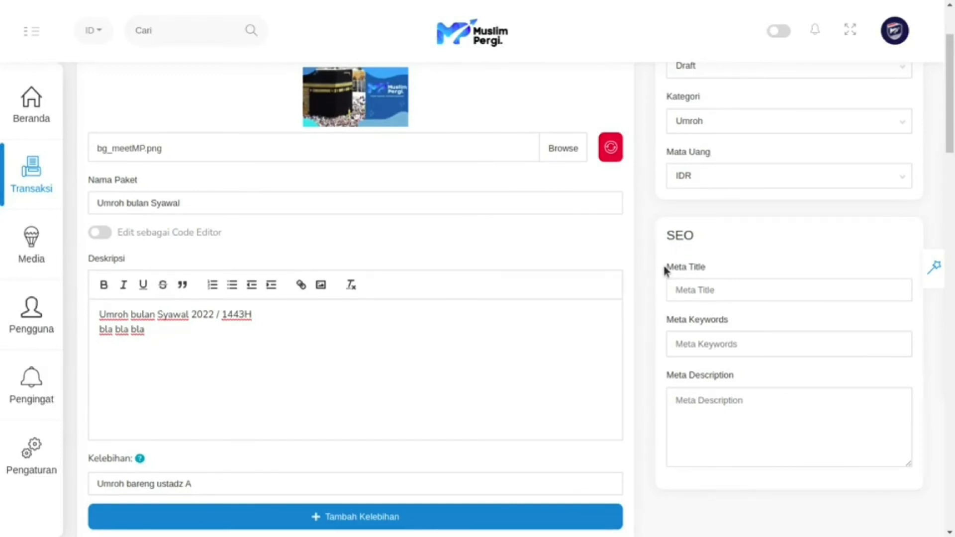
pyautogui.scroll(-1, 666, 270)
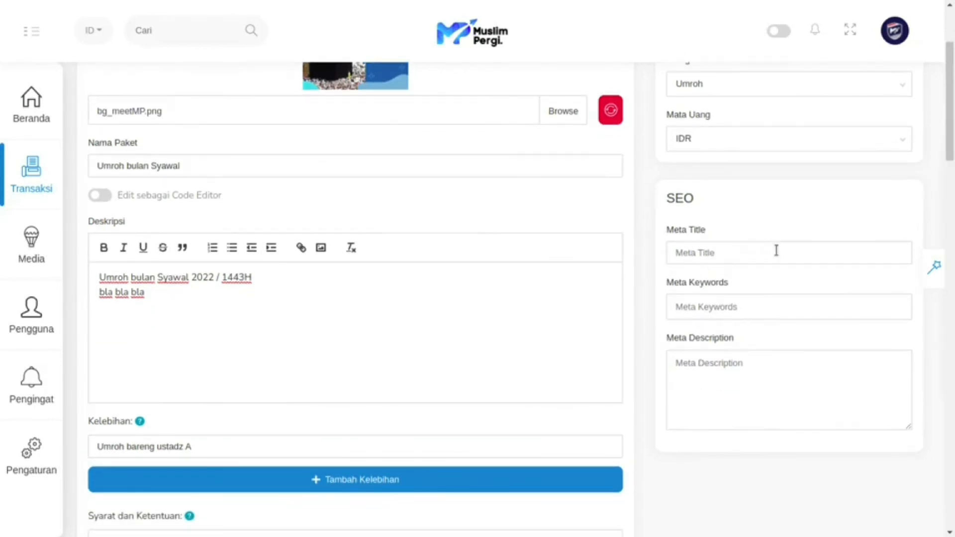
pyautogui.click(846, 256)
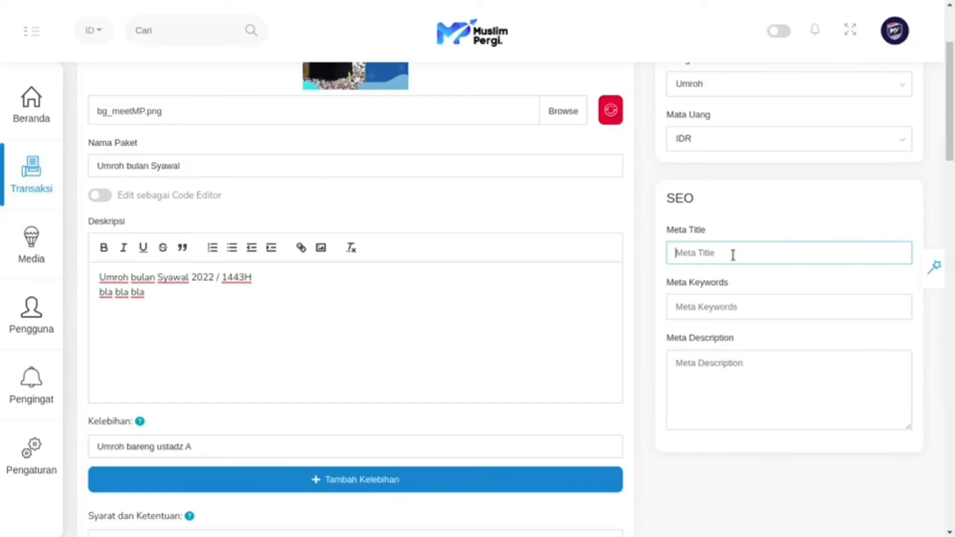
pyautogui.click(172, 166)
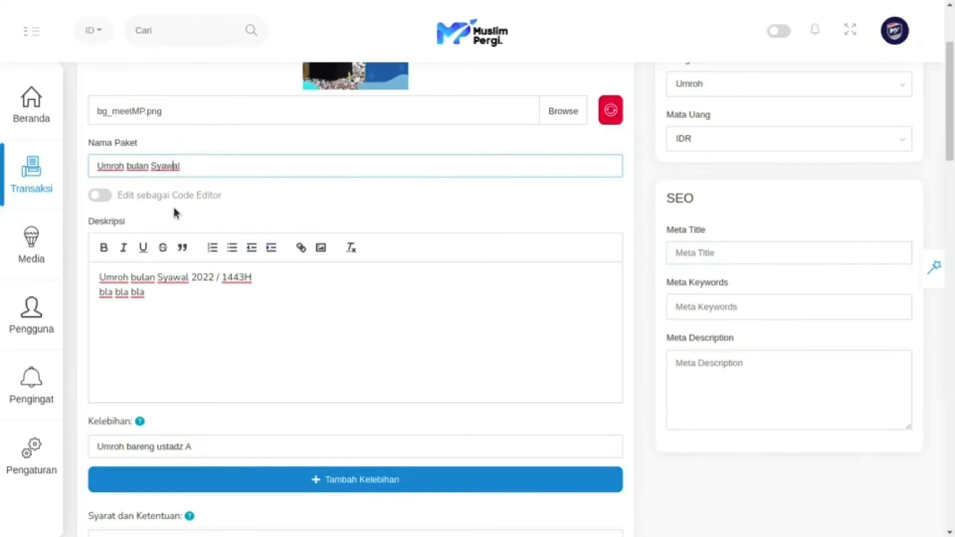
pyautogui.moveTo(97, 277); pyautogui.dragTo(283, 278)
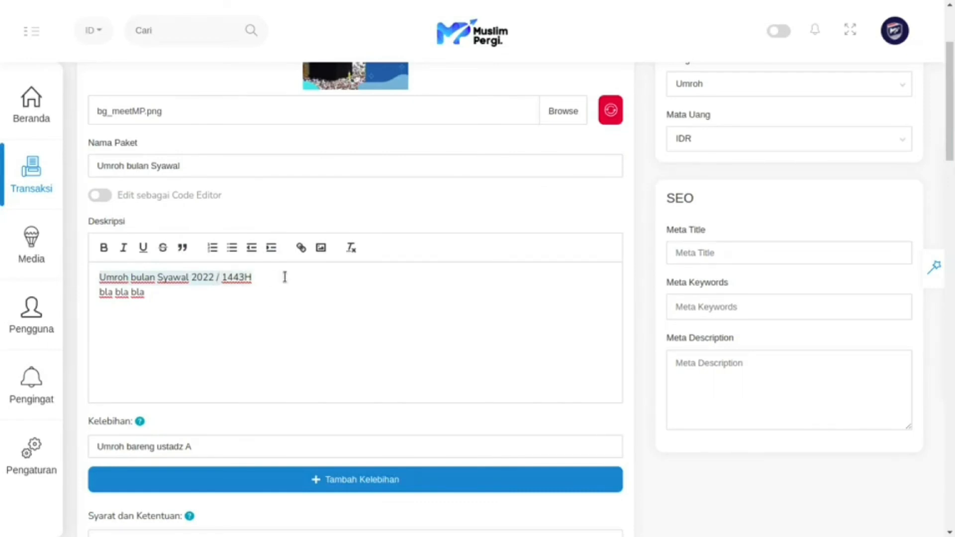
pyautogui.hotkey('ctrl', 'c')
pyautogui.click(688, 249)
pyautogui.hotkey('ctrl', 'v')
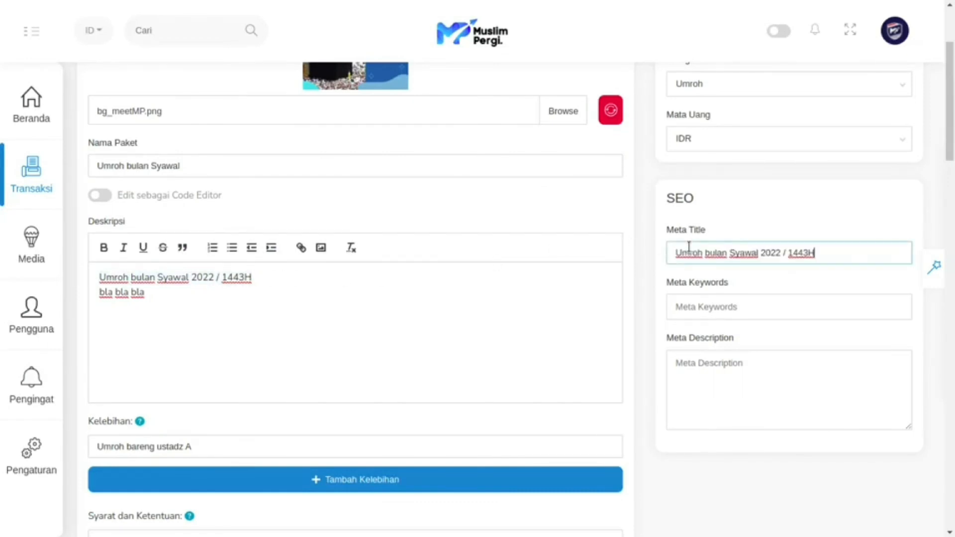
# Step: Add "Umroh bulan Syawal 2022 / 1443H" as the first SEO meta keyword
pyautogui.click(702, 307)
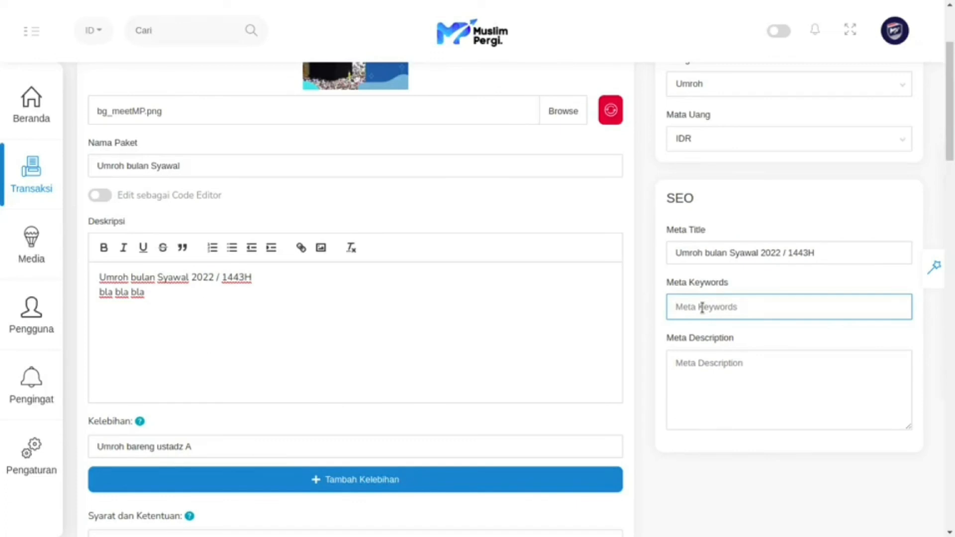
pyautogui.hotkey('ctrl', 'v')
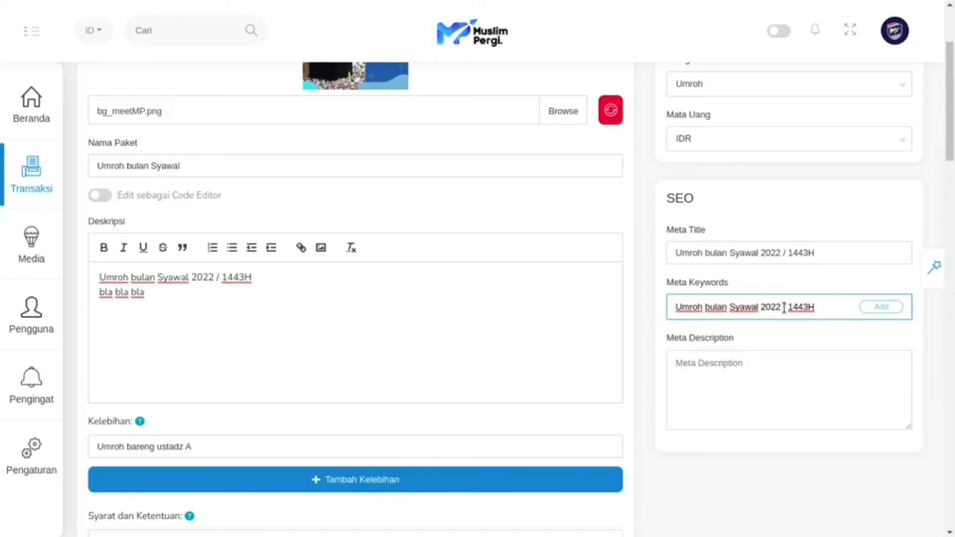
pyautogui.click(880, 309)
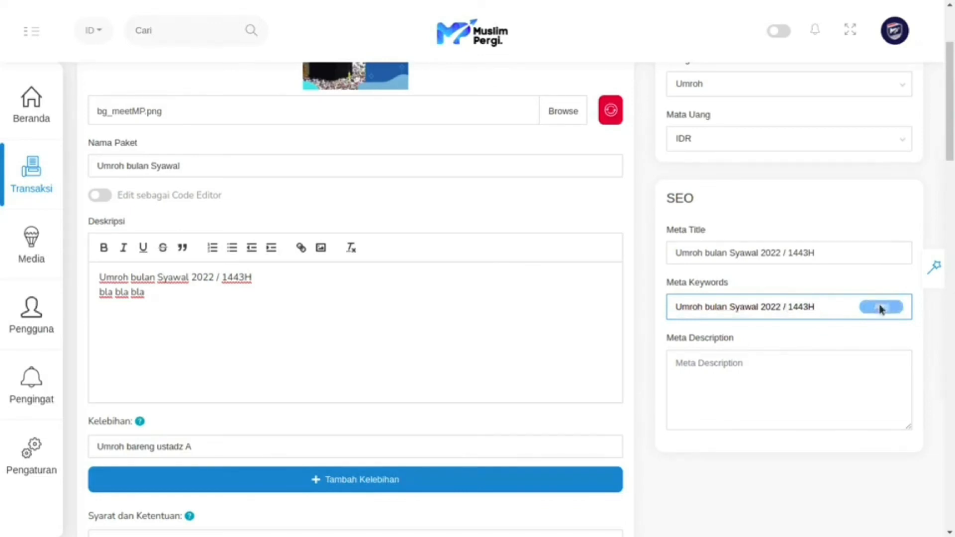
# Step: Add a second meta keyword, "Umroh bulan Syawal 2022", by shortening the copied title text
pyautogui.hotkey('ctrl', 'v')
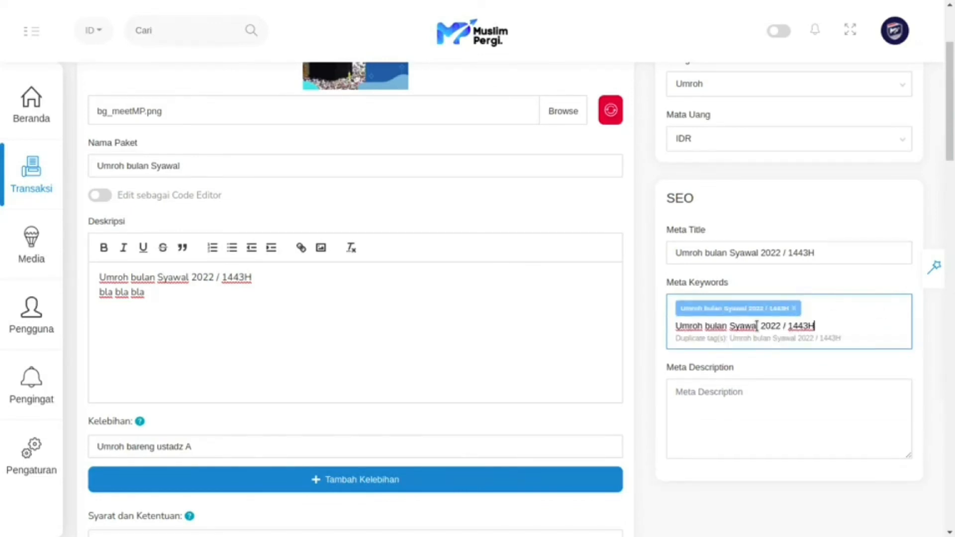
pyautogui.press('BackSpace')
pyautogui.press('BackSpace')
pyautogui.press('BackSpace')
pyautogui.press('BackSpace')
pyautogui.press('BackSpace')
pyautogui.press('BackSpace')
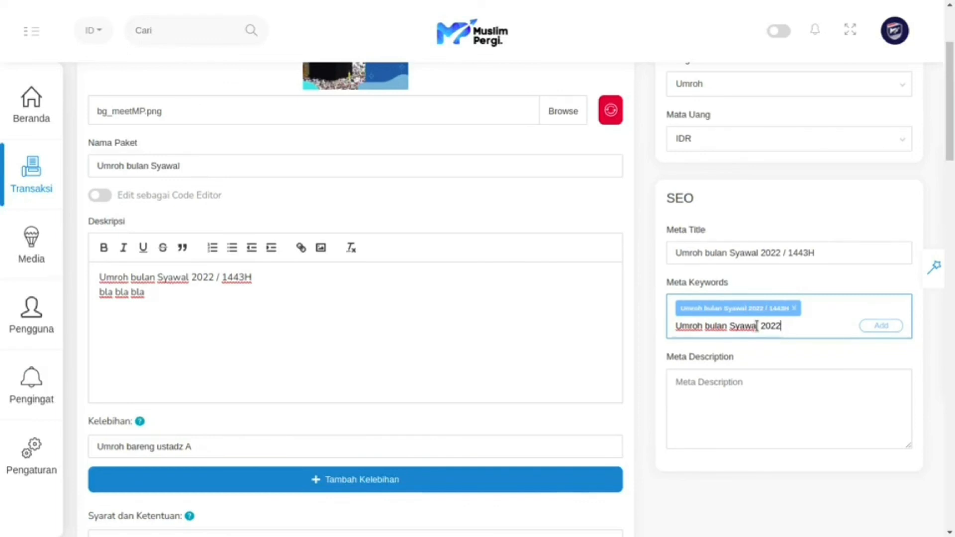
pyautogui.press('Return')
# Step: Add a third meta keyword, "Umroh bulan Syawal", by removing the year from the copied title text
pyautogui.write('Umroh bulan Syawal 2022 / 1443H')
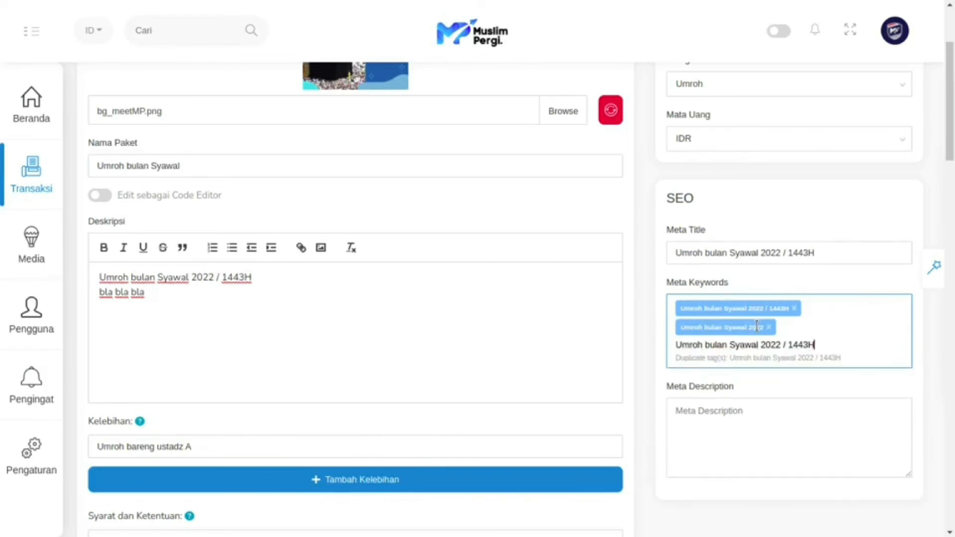
pyautogui.press('BackSpace')
pyautogui.press('BackSpace')
pyautogui.press('BackSpace')
pyautogui.press('BackSpace')
pyautogui.press('BackSpace')
pyautogui.press('BackSpace')
pyautogui.press('BackSpace')
pyautogui.press('BackSpace')
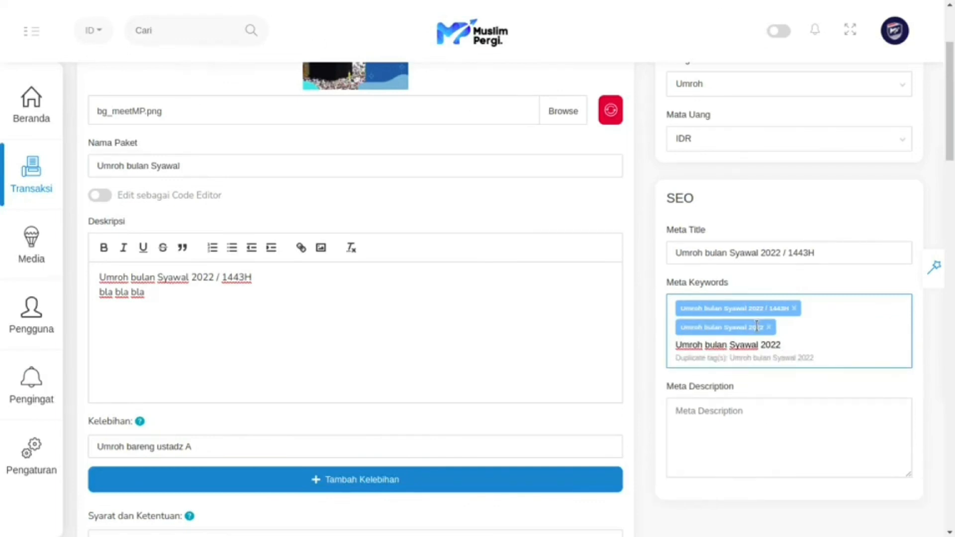
pyautogui.press('BackSpace')
pyautogui.press('BackSpace')
pyautogui.press('BackSpace')
pyautogui.press('BackSpace')
pyautogui.press('BackSpace')
pyautogui.press('Return')
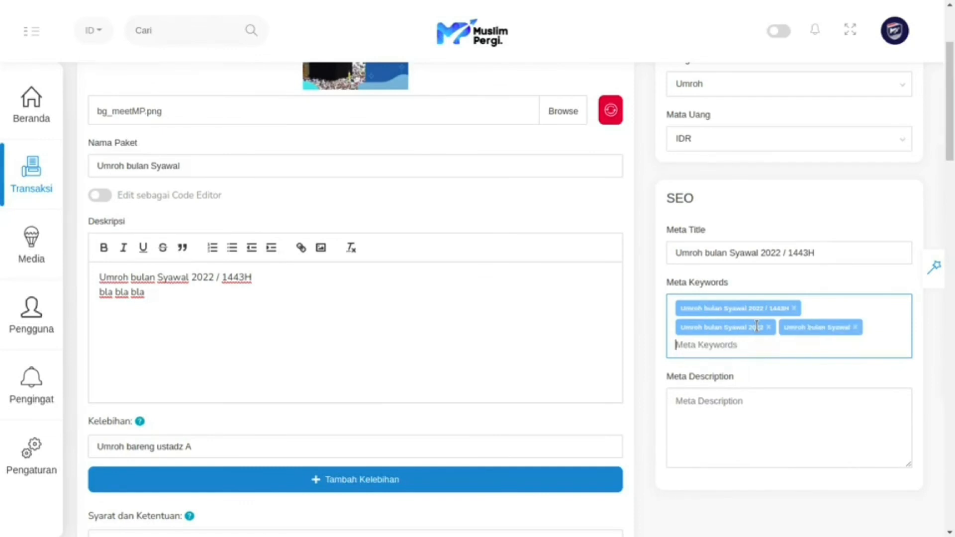
# Step: Copy the full package description into the Meta Description and end it with dots, "Umroh bulan Syawal 2022 / 1443H" and "bla bla bla......"
pyautogui.click(707, 402)
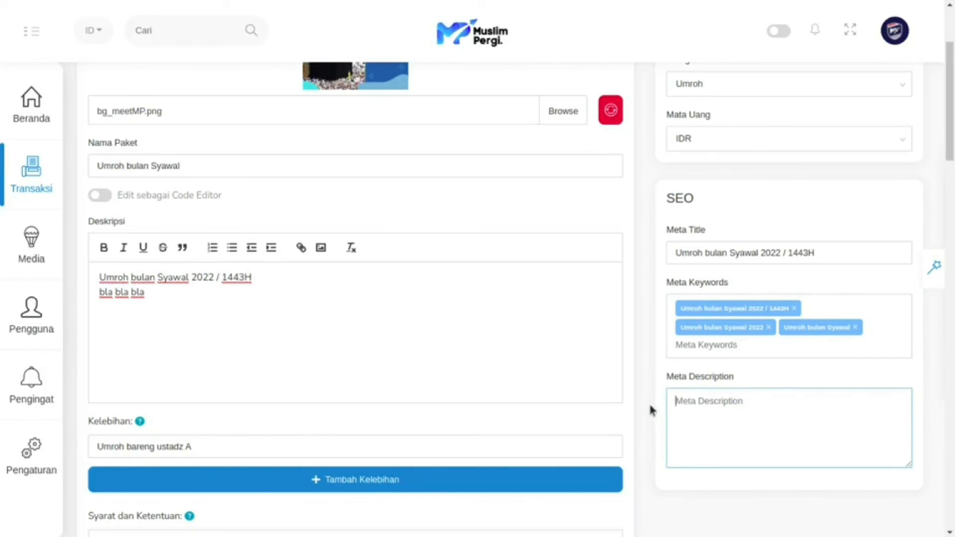
pyautogui.click(187, 324)
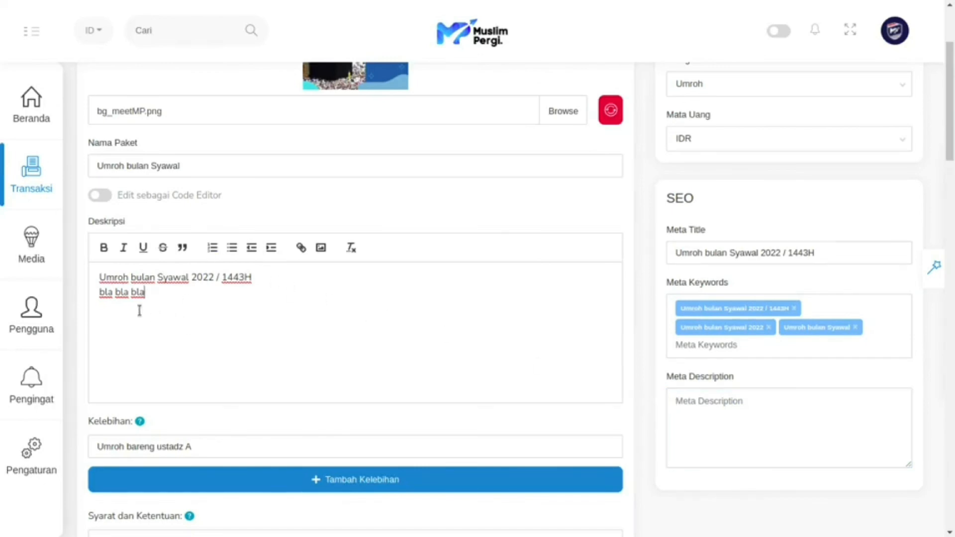
pyautogui.tripleClick(89, 286)
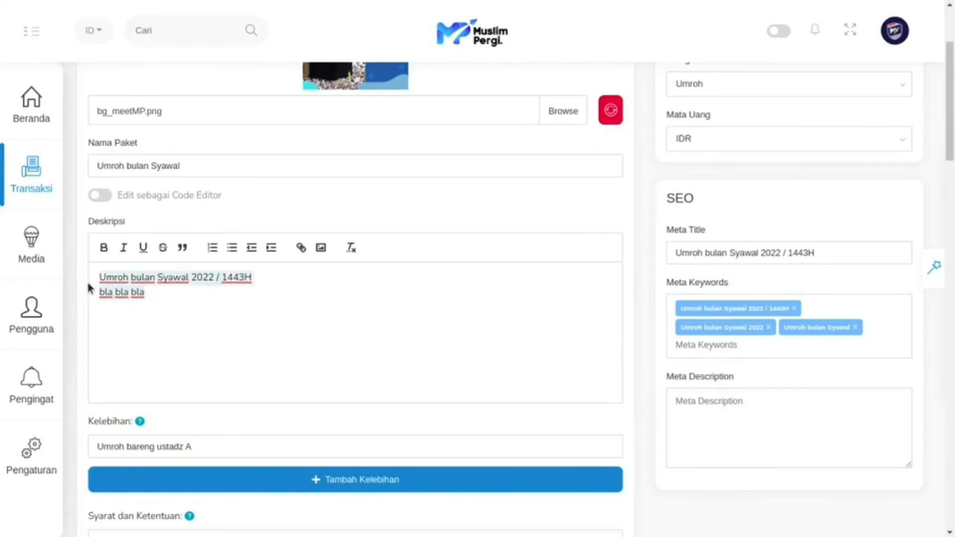
pyautogui.click(809, 418)
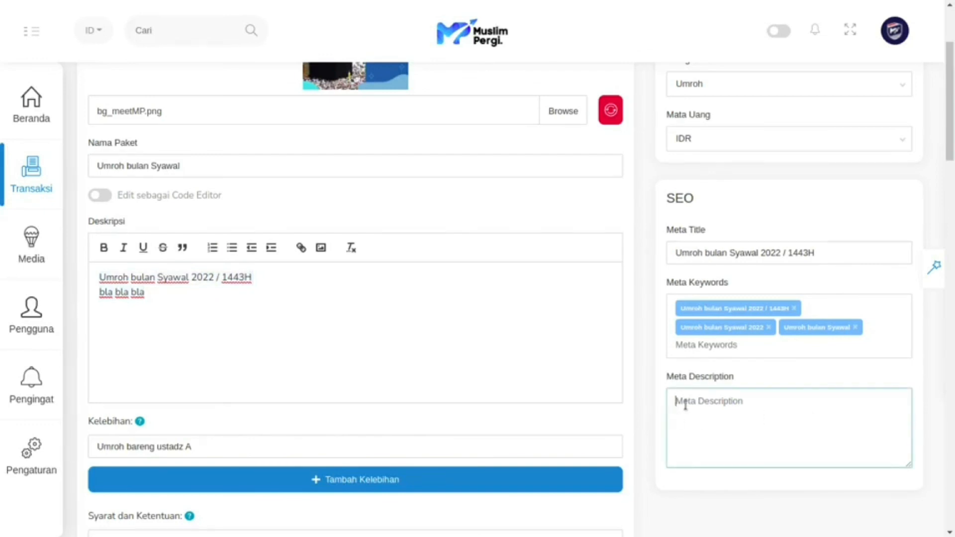
pyautogui.scroll(-2, 707, 403)
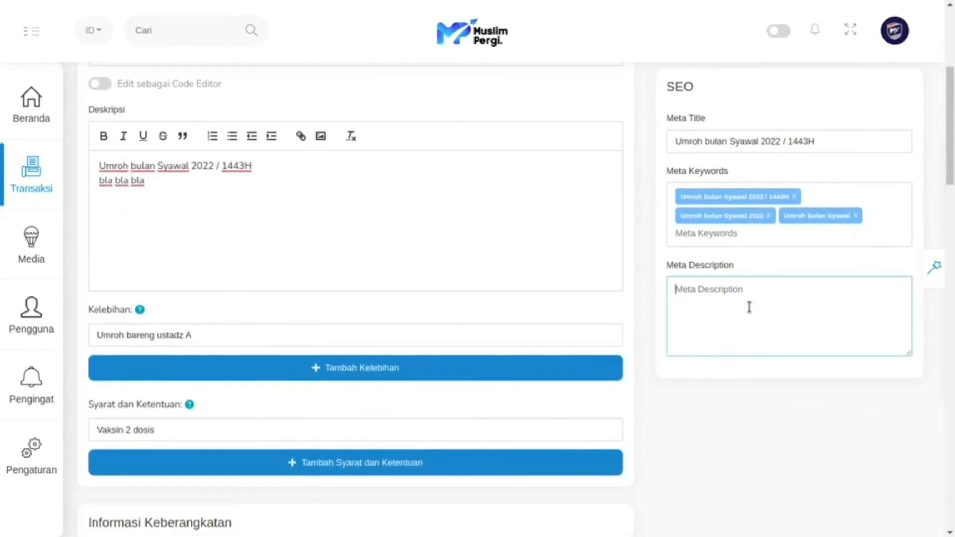
pyautogui.write('Umroh bulan Syawal 2022 / 1443H  bla bla bla')
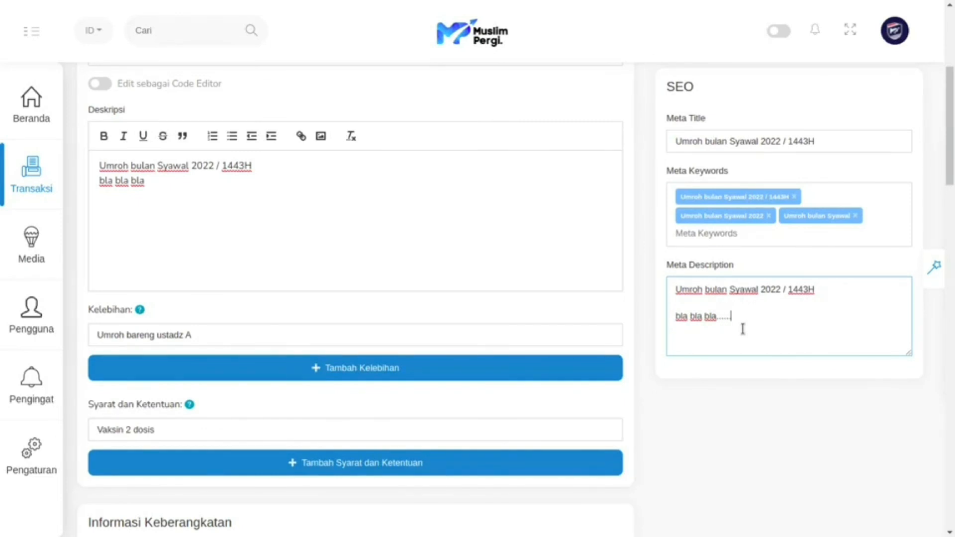
# Step: Submit the completed package form to create the package
pyautogui.scroll(-5, 743, 329)
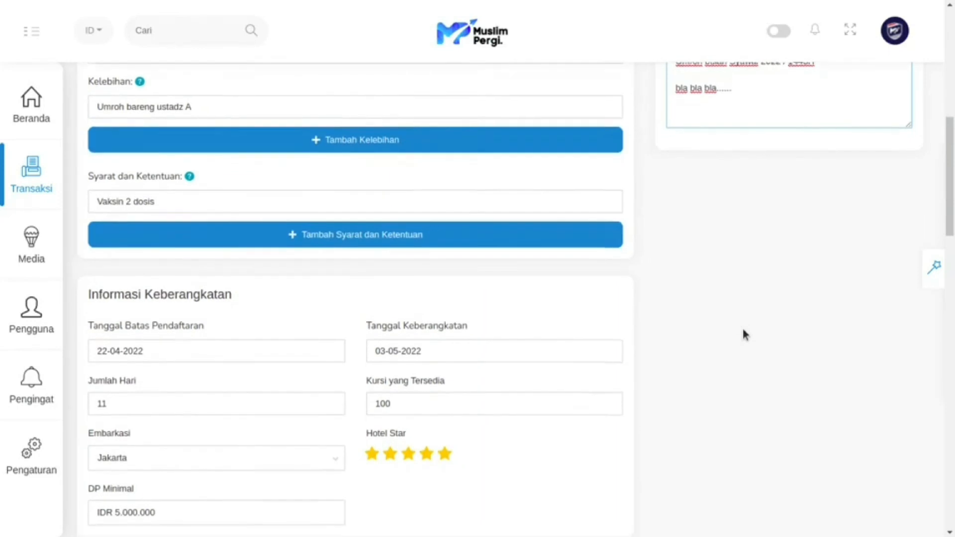
pyautogui.scroll(-10, 745, 334)
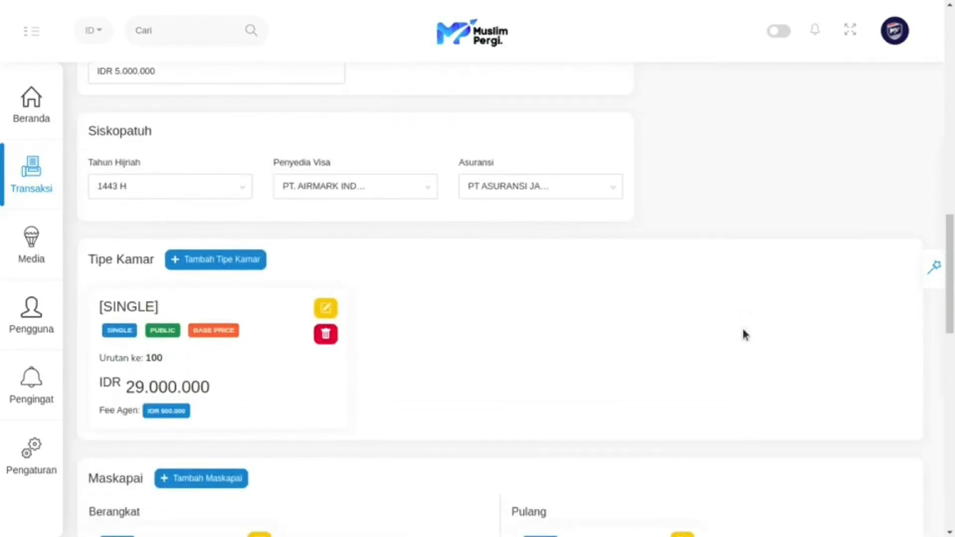
pyautogui.scroll(-10, 745, 334)
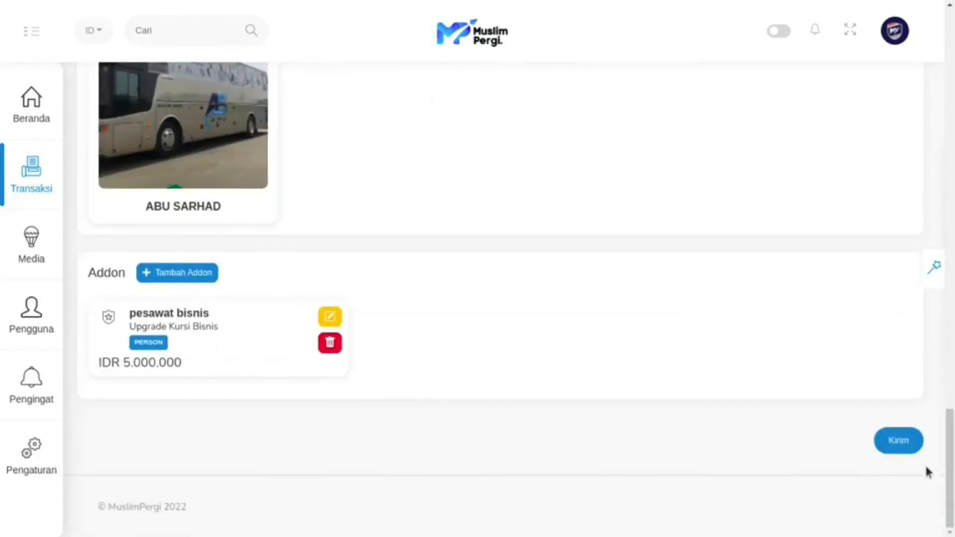
pyautogui.click(901, 441)
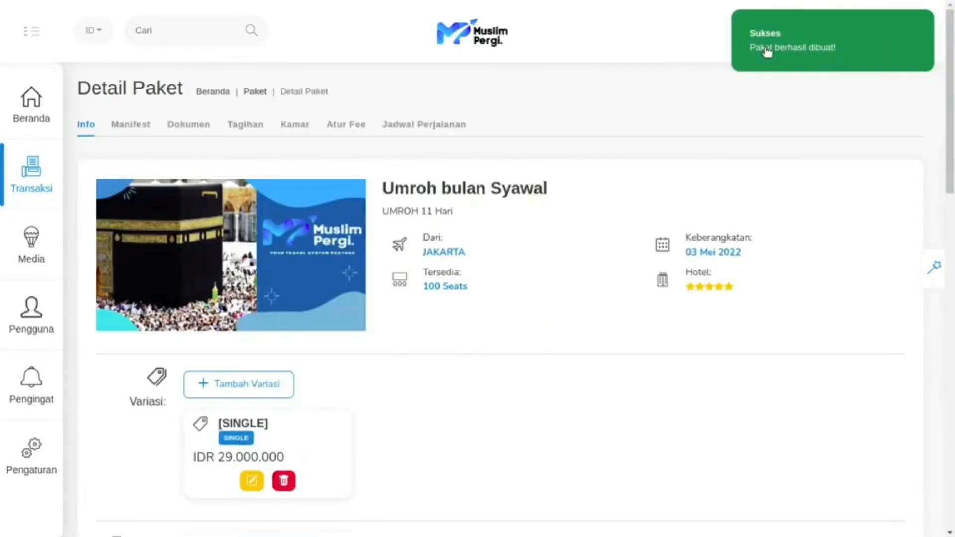
# Step: Print the new package's information sheet (Cetak Paket) and save it as a PDF
pyautogui.scroll(-4, 615, 363)
pyautogui.scroll(-12, 616, 368)
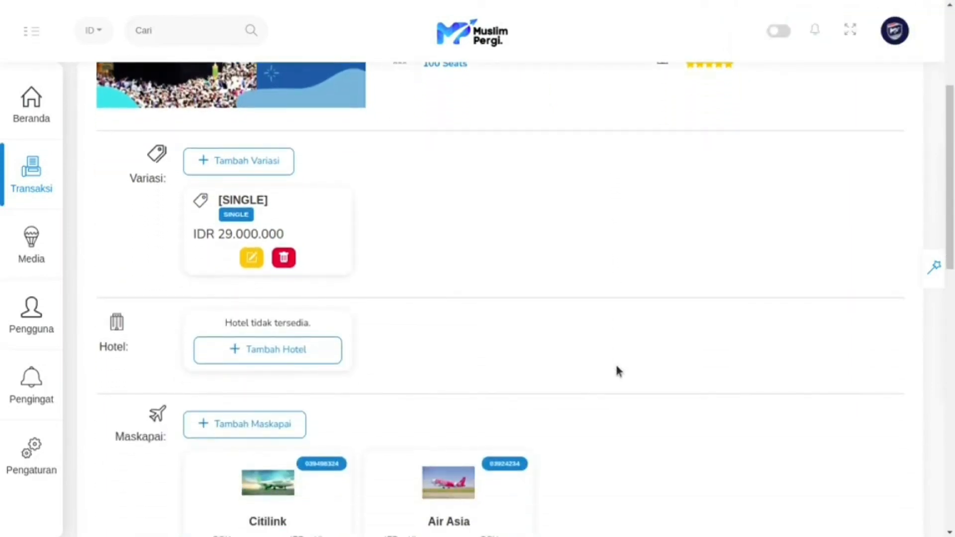
pyautogui.scroll(-1, 617, 371)
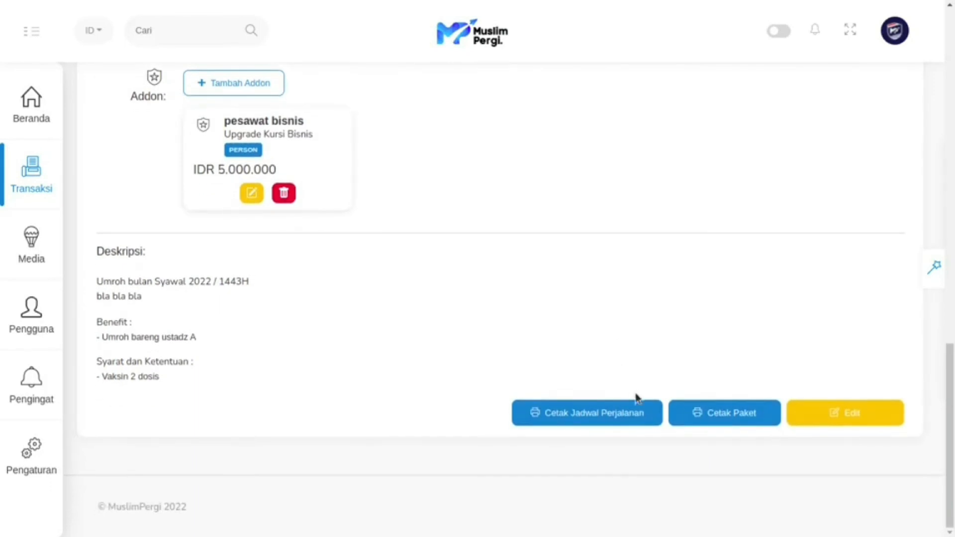
pyautogui.click(697, 420)
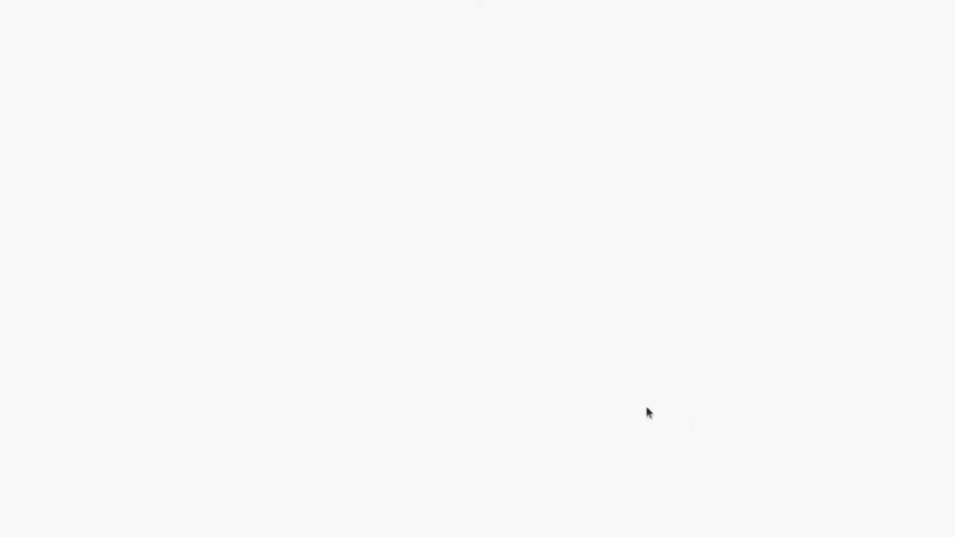
pyautogui.scroll(-4, 350, 219)
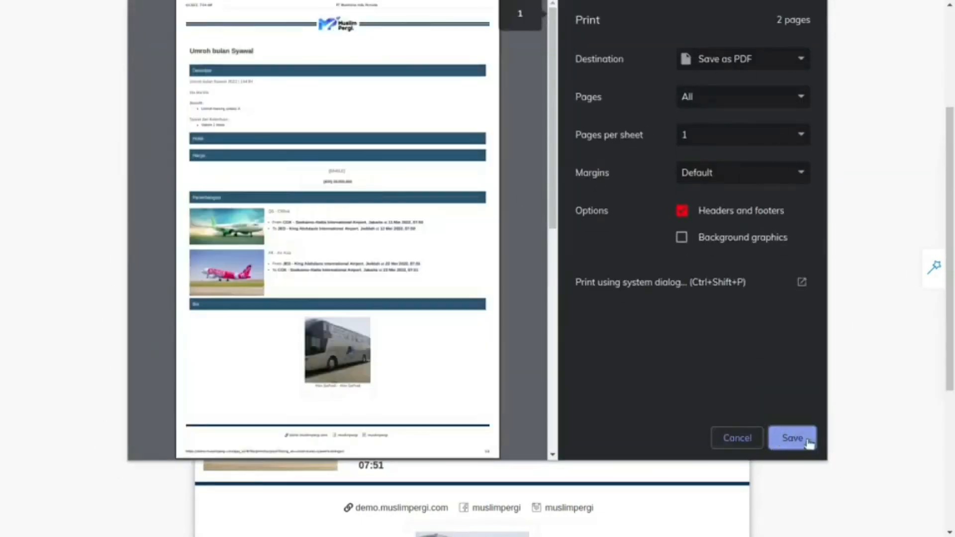
pyautogui.click(801, 440)
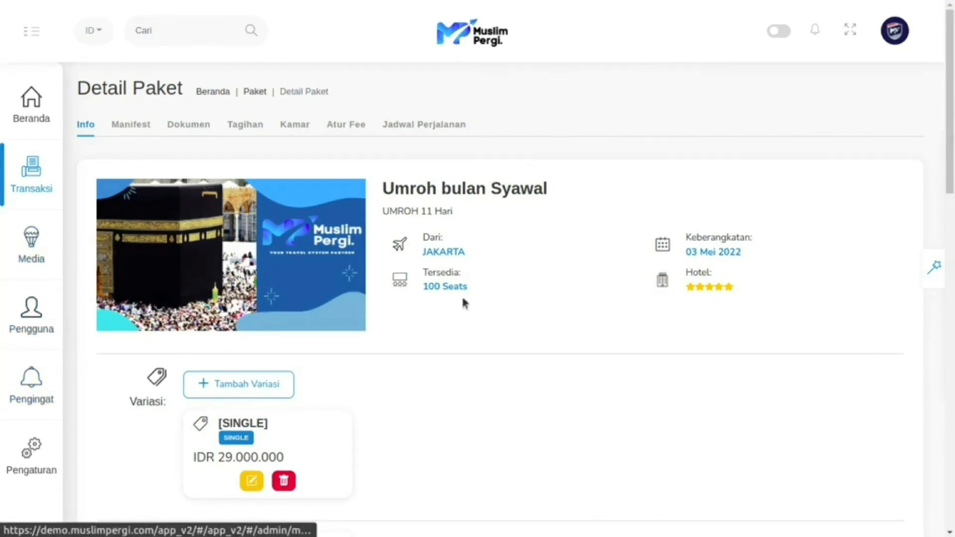
pyautogui.scroll(-15, 527, 328)
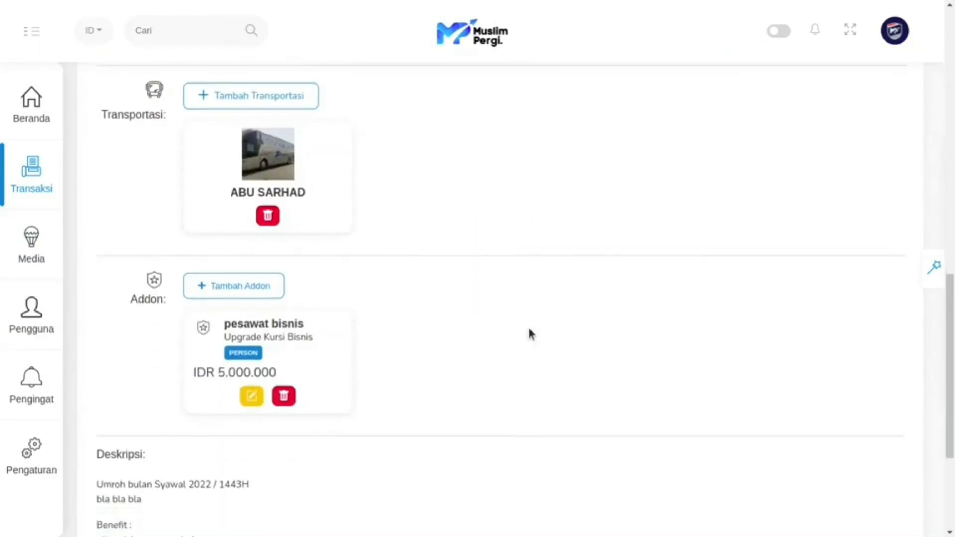
pyautogui.scroll(-4, 530, 334)
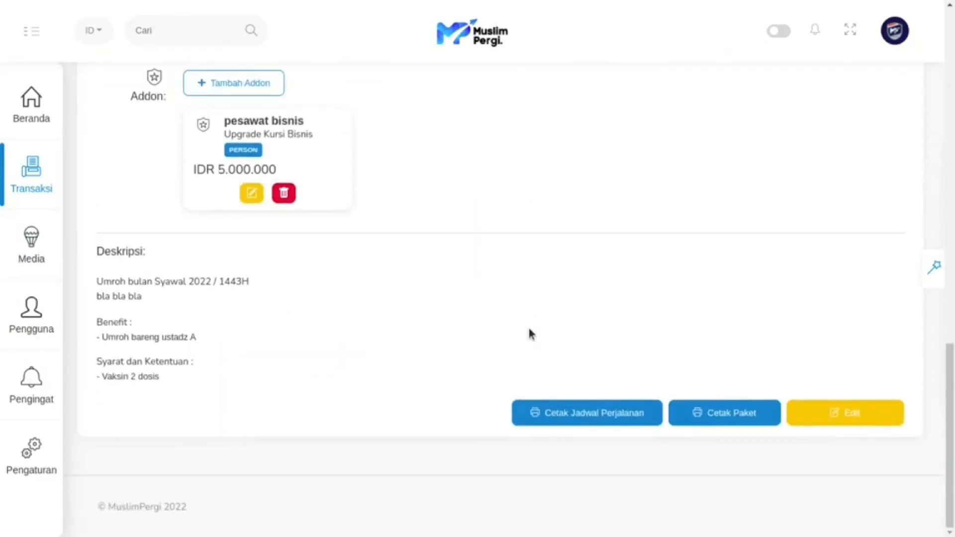